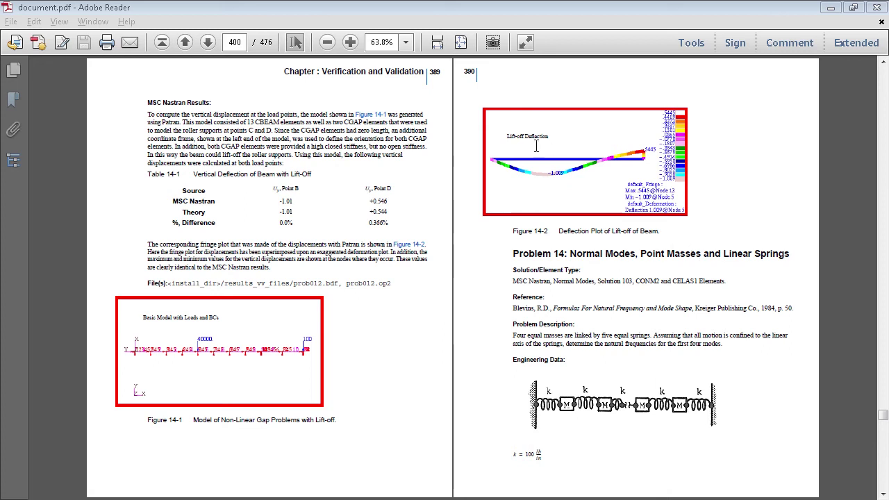
Switch to Patran and create database prob14.db in the prob14 folder with default model preferences.
{"action": "left_click_drag", "start_coordinate": [477, 72], "coordinate": [465, 73]}
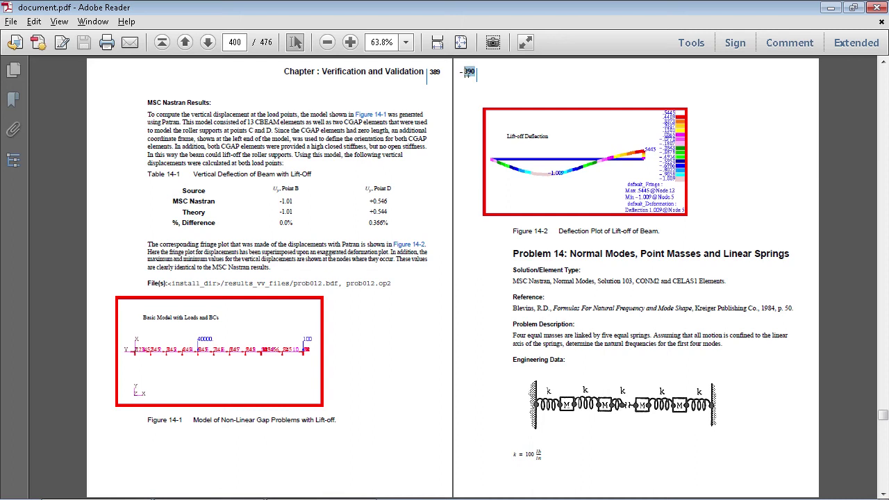
{"action": "left_click", "coordinate": [554, 265]}
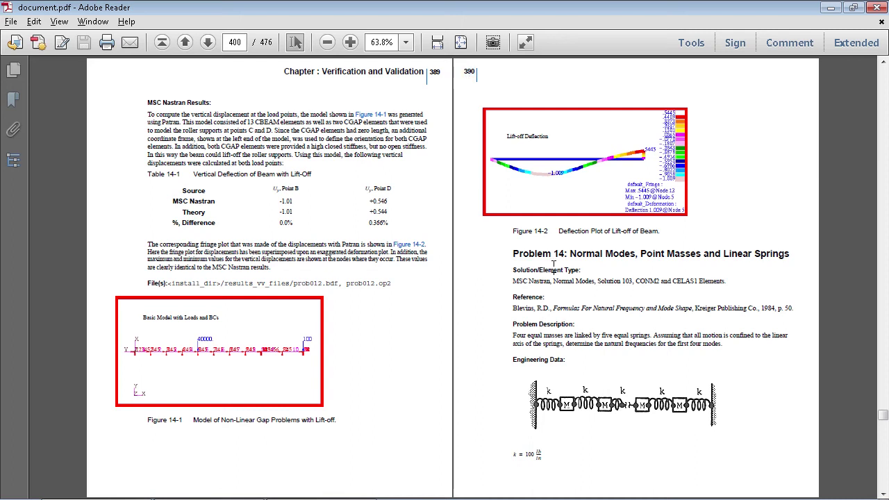
{"action": "key", "text": "alt+Tab"}
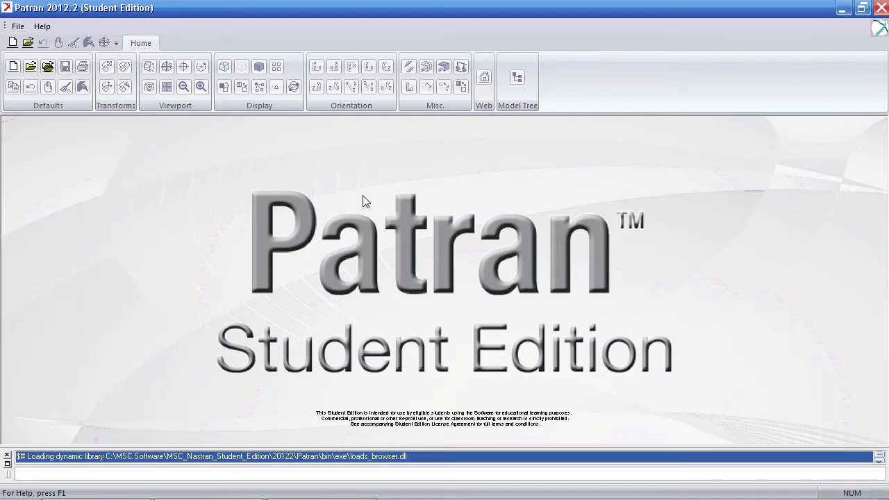
{"action": "left_click", "coordinate": [13, 66]}
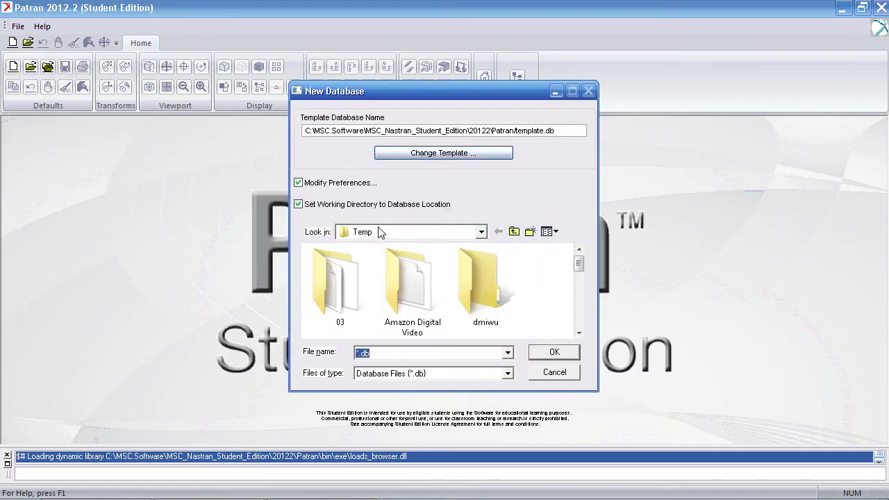
{"action": "left_click", "coordinate": [381, 234]}
{"action": "left_click", "coordinate": [369, 391]}
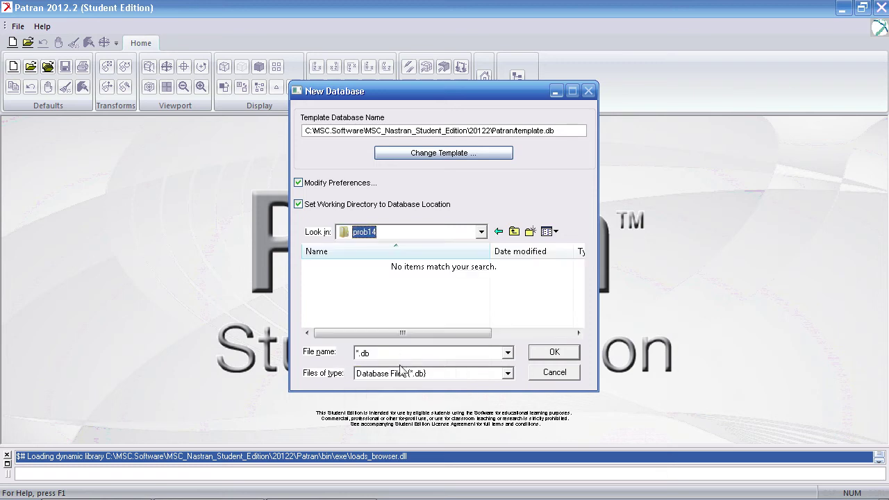
{"action": "left_click", "coordinate": [365, 353]}
{"action": "type", "text": "prob14"}
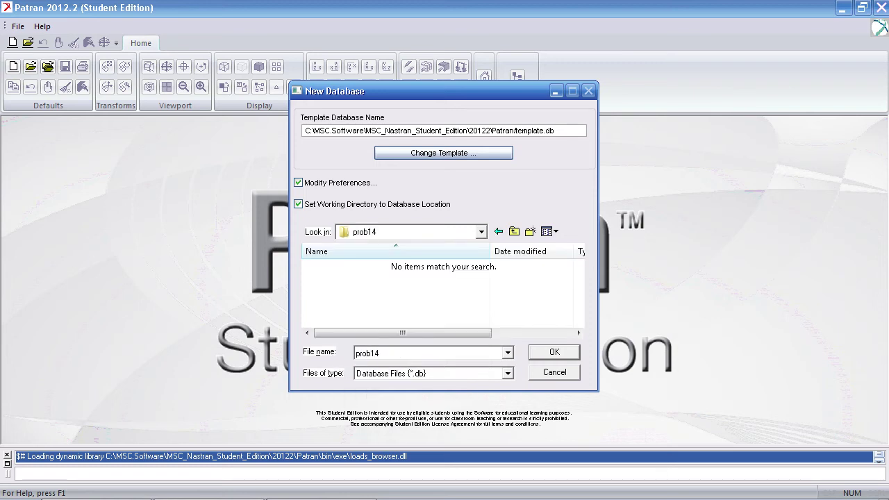
{"action": "key", "text": "Return"}
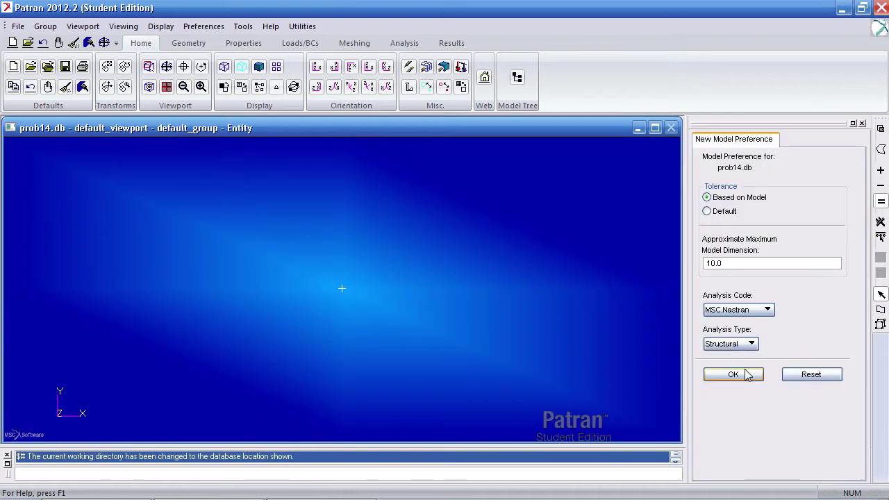
{"action": "left_click", "coordinate": [742, 373]}
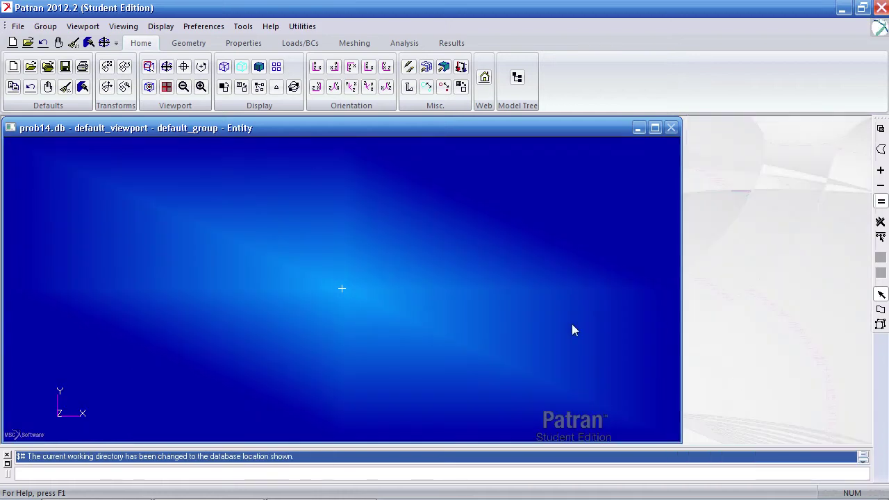
Create nodes at [0 0 0] through [6 0 0] along the X axis with Node Edit.
{"action": "left_click", "coordinate": [358, 44]}
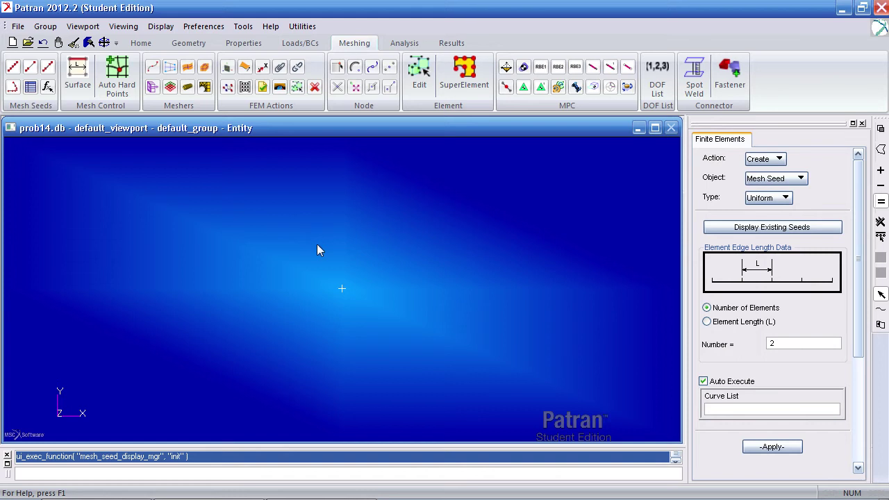
{"action": "left_click", "coordinate": [338, 69]}
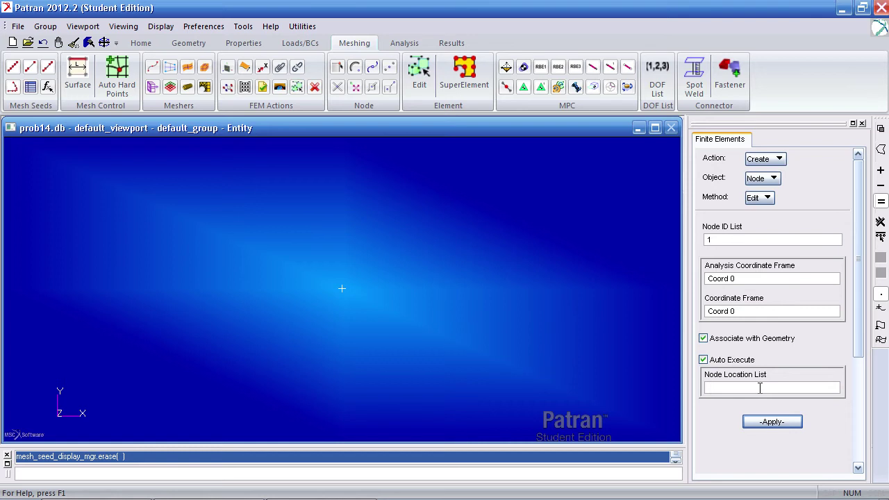
{"action": "left_click", "coordinate": [760, 388]}
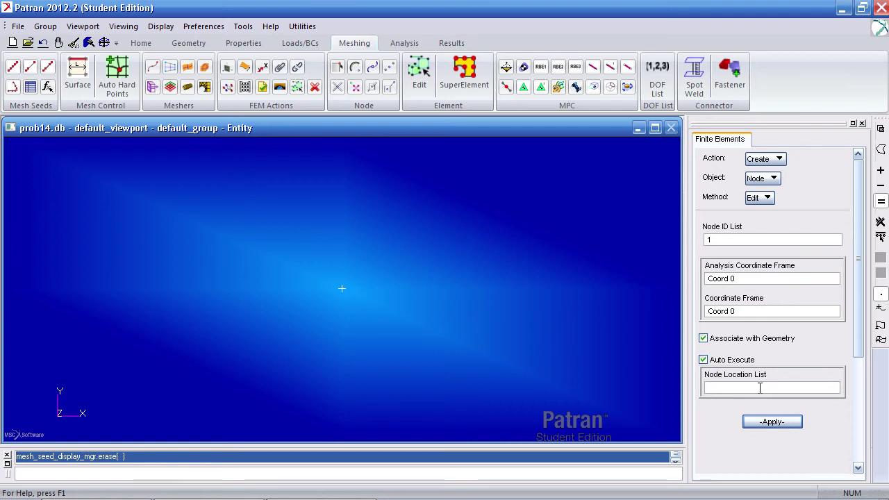
{"action": "type", "text": "[0 0 0][1 0 0"}
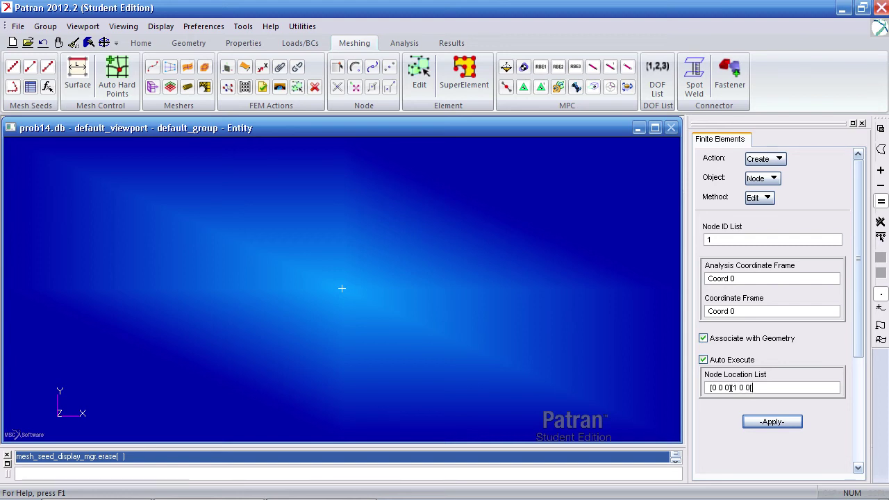
{"action": "type", "text": "][2 0 0][3 0 0][4 0 0"}
{"action": "type", "text": "[5"}
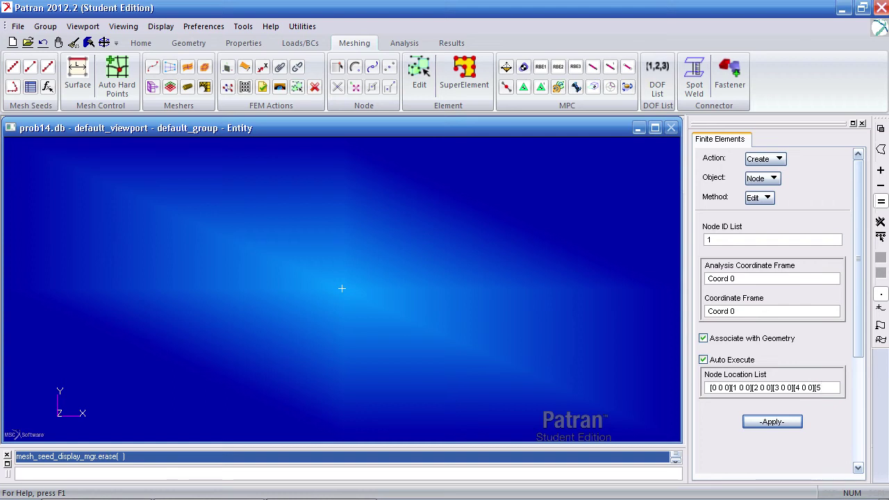
{"action": "type", "text": " 0 0]"}
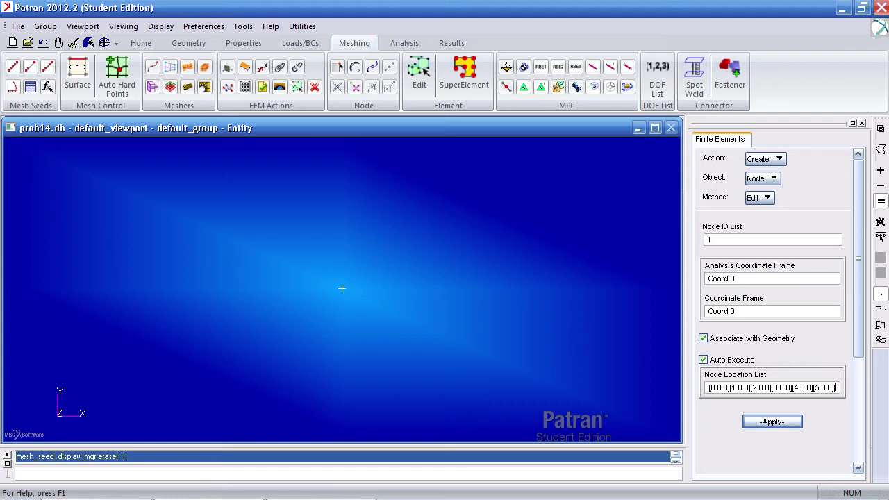
{"action": "type", "text": "[6 0 0]"}
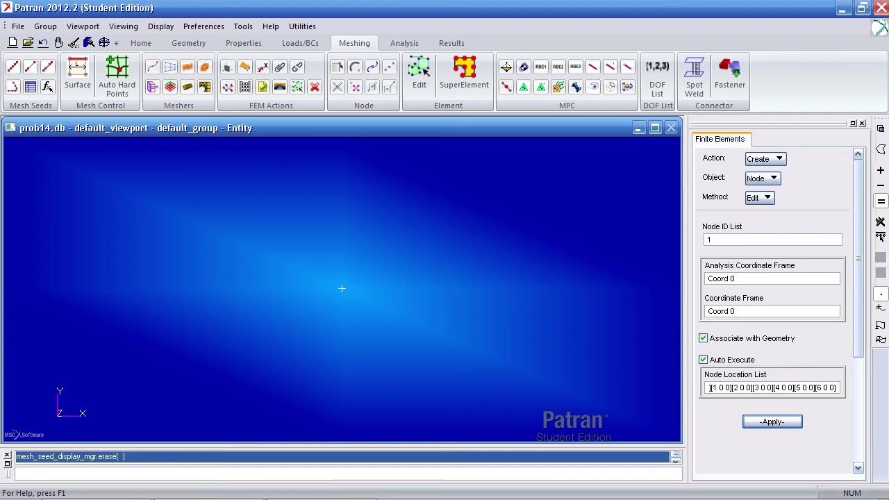
{"action": "key", "text": "Return"}
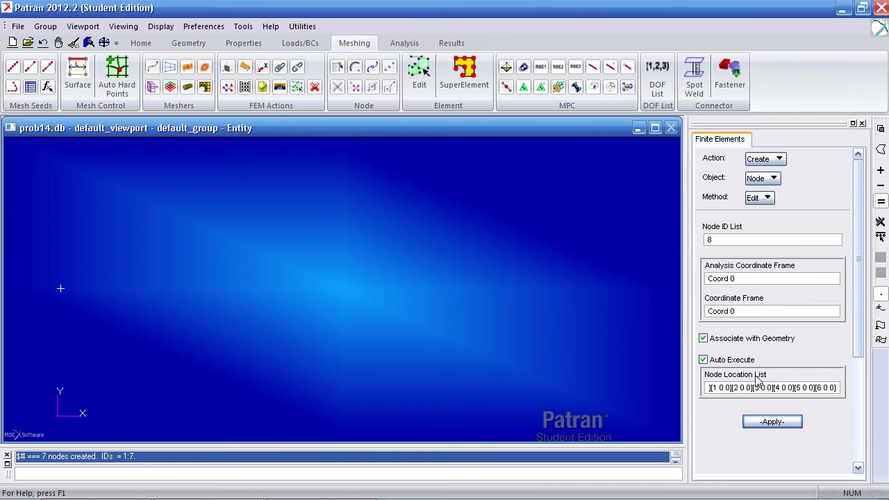
Enlarge the node markers and show node ID labels.
{"action": "left_click", "coordinate": [146, 45]}
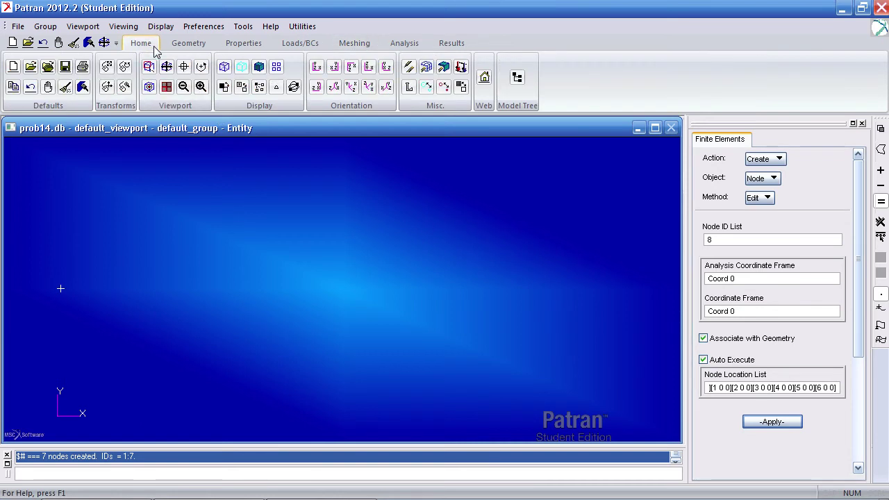
{"action": "left_click", "coordinate": [447, 89]}
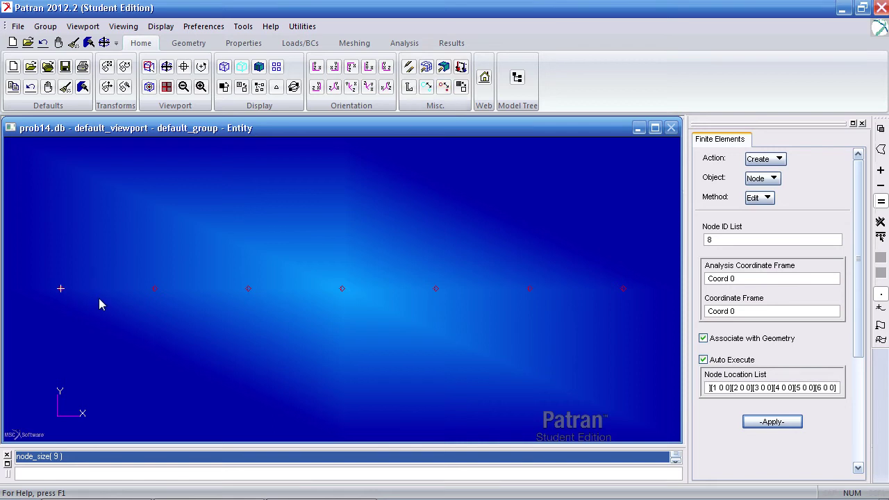
{"action": "left_click", "coordinate": [409, 88]}
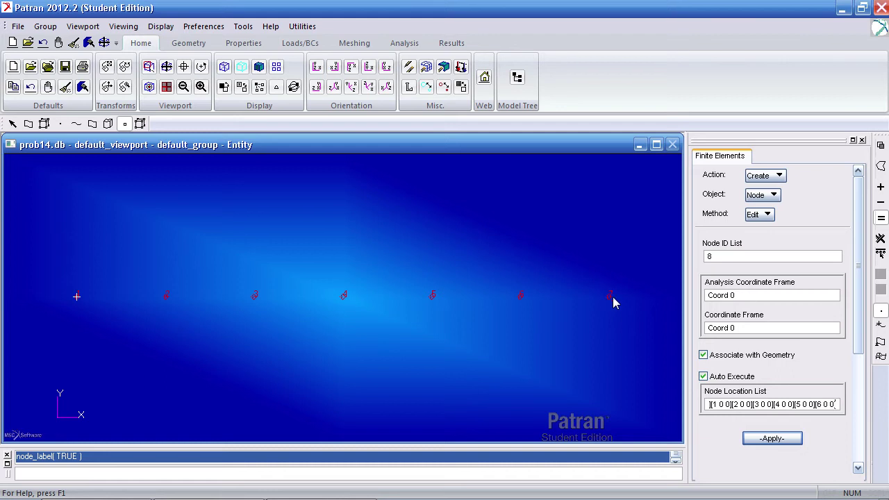
Delete node 7 and reset the graphics to clear it.
{"action": "left_click", "coordinate": [766, 179]}
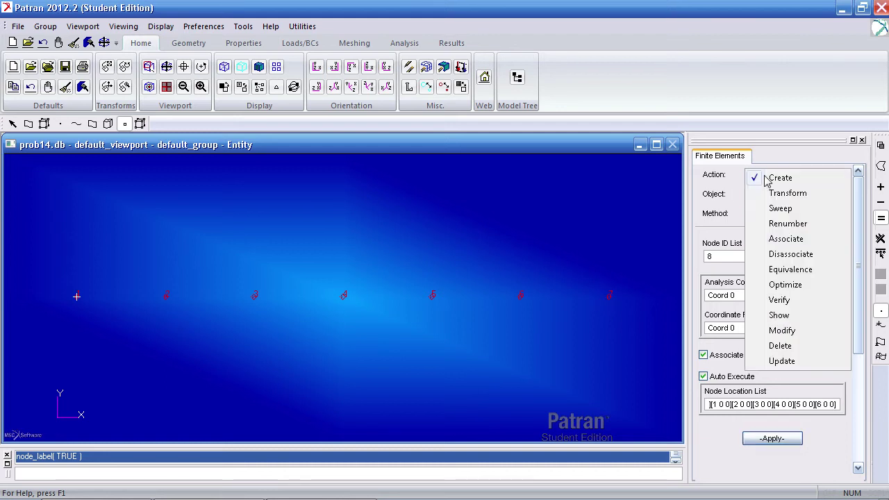
{"action": "left_click", "coordinate": [780, 353]}
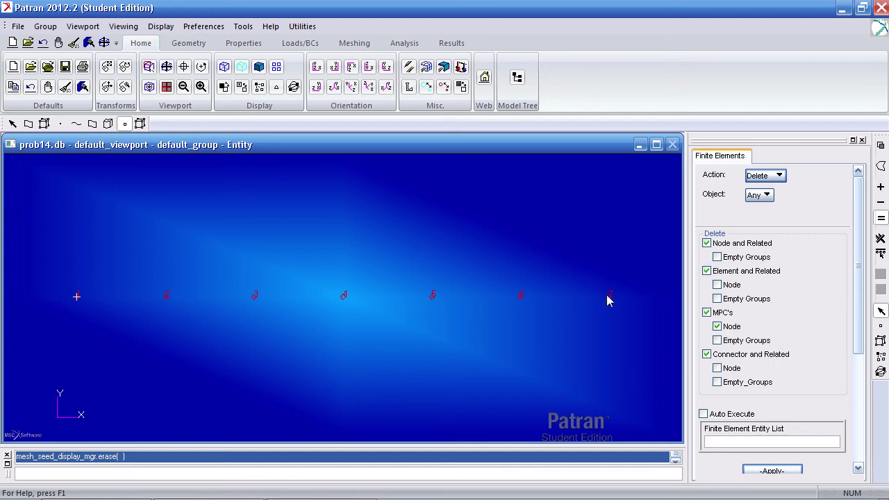
{"action": "left_click", "coordinate": [772, 471]}
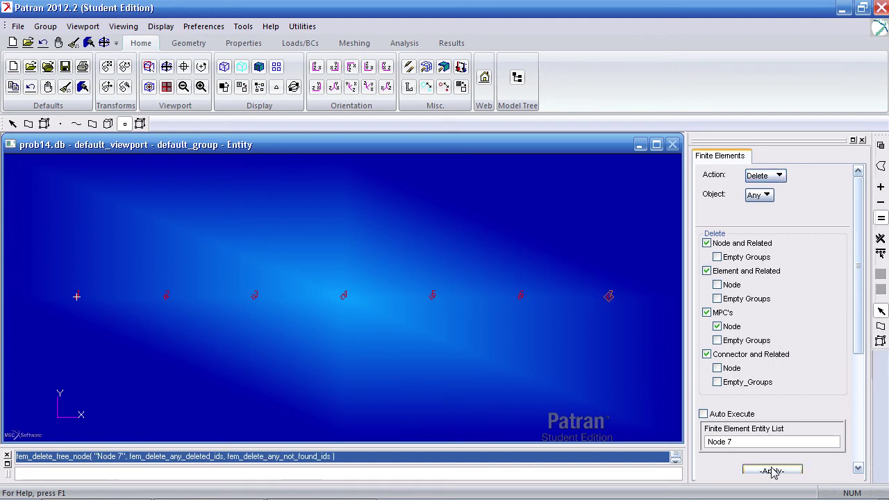
{"action": "left_click", "coordinate": [74, 46]}
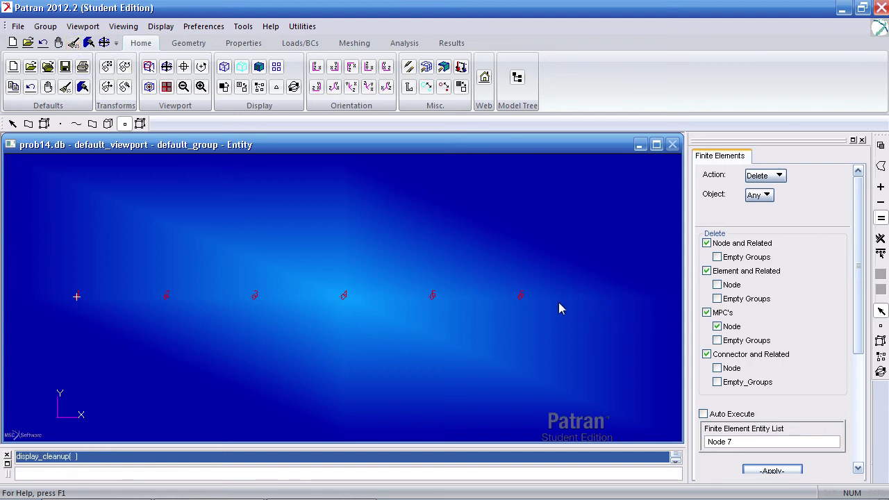
{"action": "left_click", "coordinate": [342, 48]}
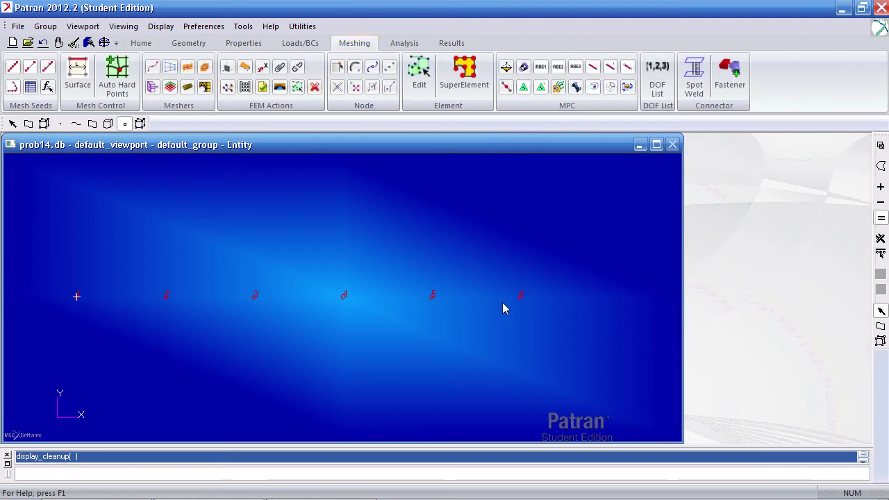
Create four Bar2 elements by picking nodes 1 through 5 with Auto Execute.
{"action": "left_click", "coordinate": [419, 73]}
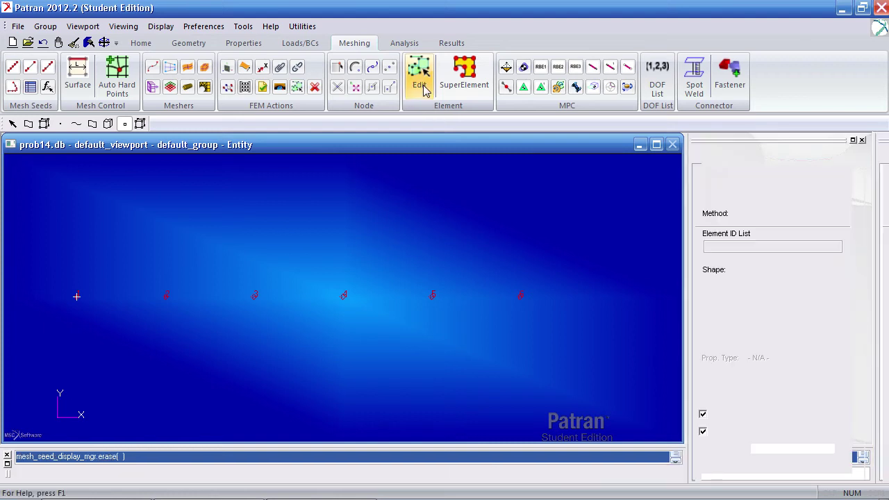
{"action": "left_click", "coordinate": [791, 271]}
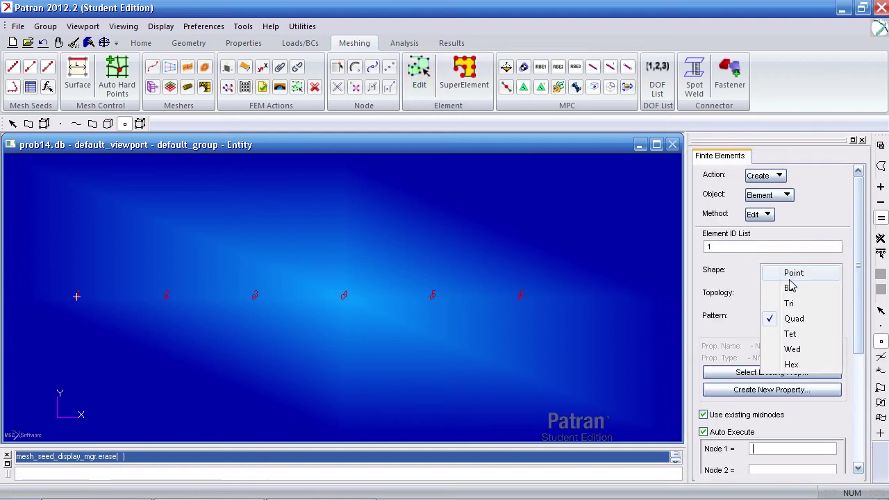
{"action": "left_click", "coordinate": [787, 286]}
{"action": "scroll", "coordinate": [851, 281], "scroll_direction": "down", "scroll_amount": 3}
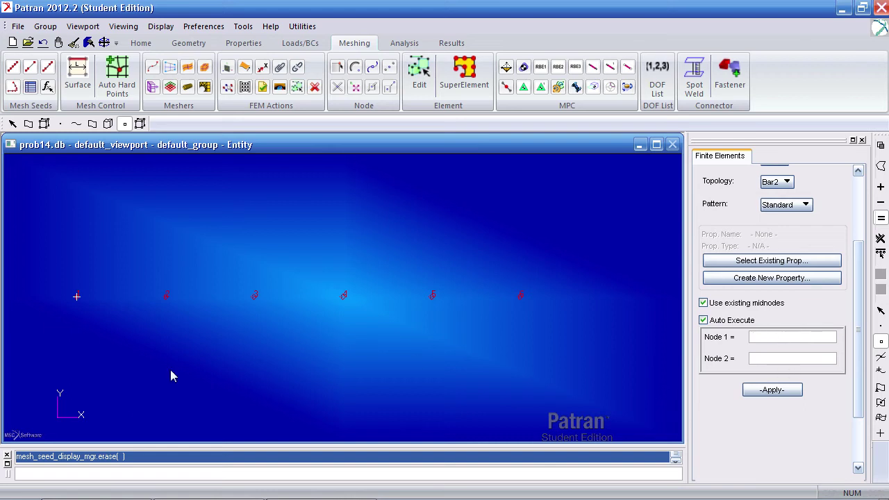
{"action": "left_click", "coordinate": [76, 298]}
{"action": "left_click", "coordinate": [166, 297]}
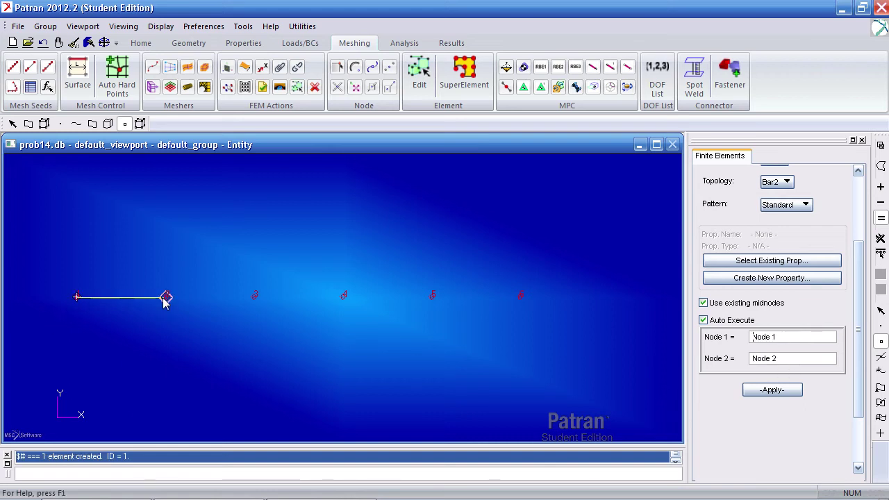
{"action": "left_click", "coordinate": [255, 297]}
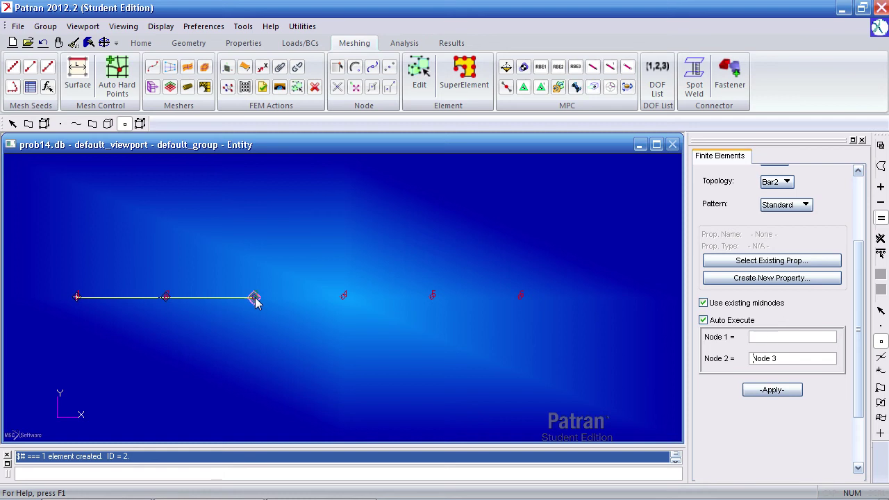
{"action": "left_click", "coordinate": [343, 297]}
{"action": "left_click", "coordinate": [432, 297]}
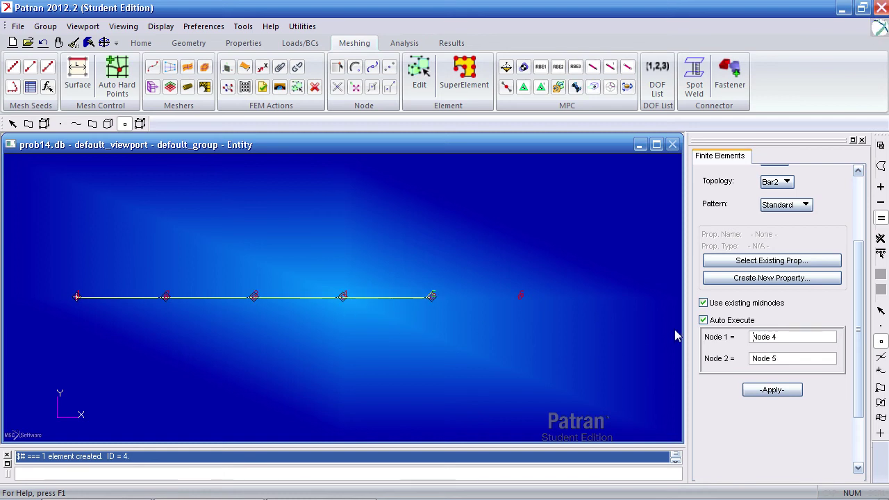
Turn off Auto Execute and create the fifth bar between nodes 5 and 6.
{"action": "left_click", "coordinate": [723, 321]}
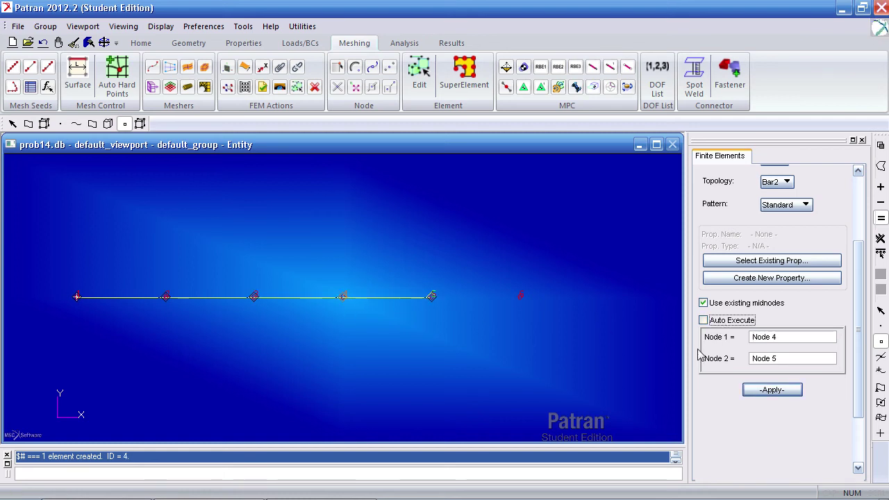
{"action": "left_click", "coordinate": [778, 337]}
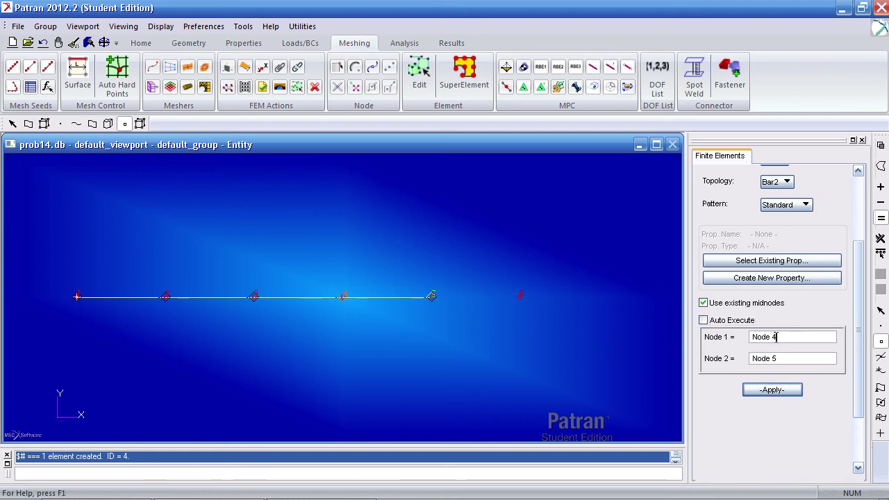
{"action": "left_click", "coordinate": [432, 297]}
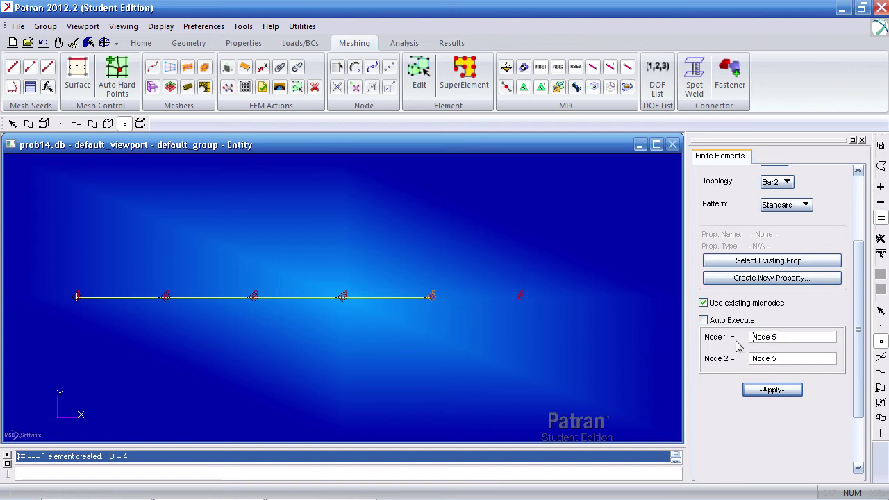
{"action": "left_click", "coordinate": [782, 338]}
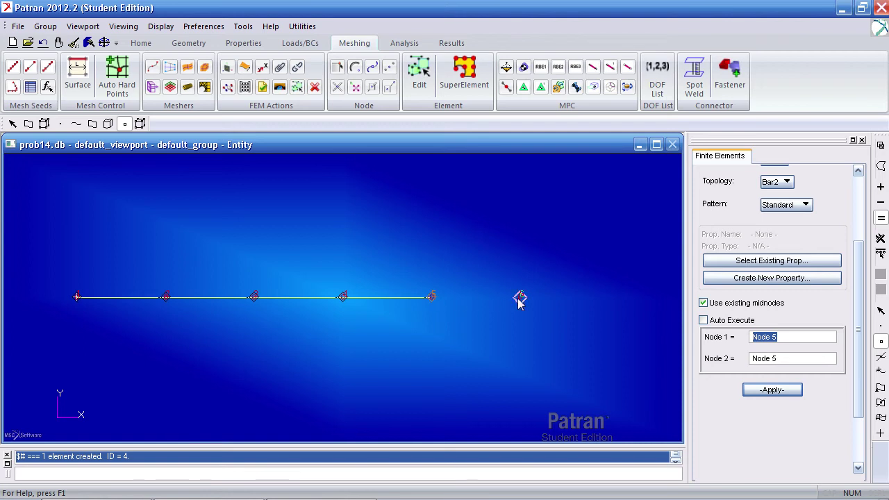
{"action": "left_click", "coordinate": [805, 357]}
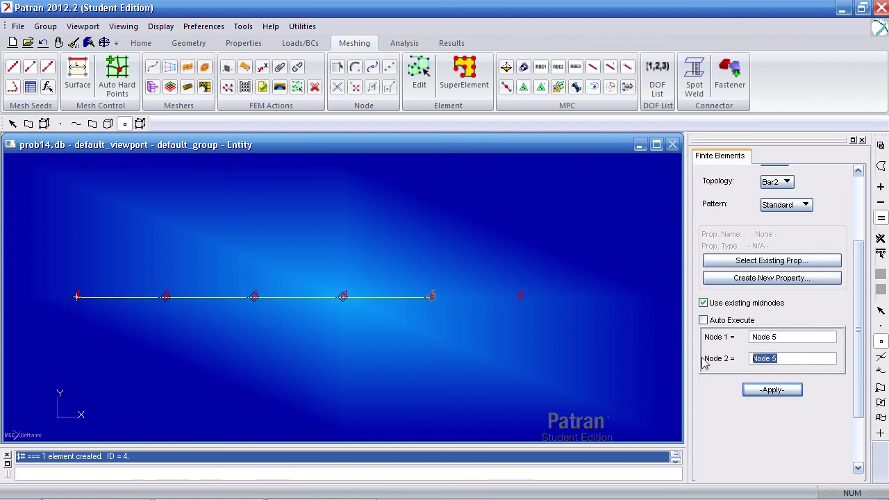
{"action": "left_click", "coordinate": [521, 297]}
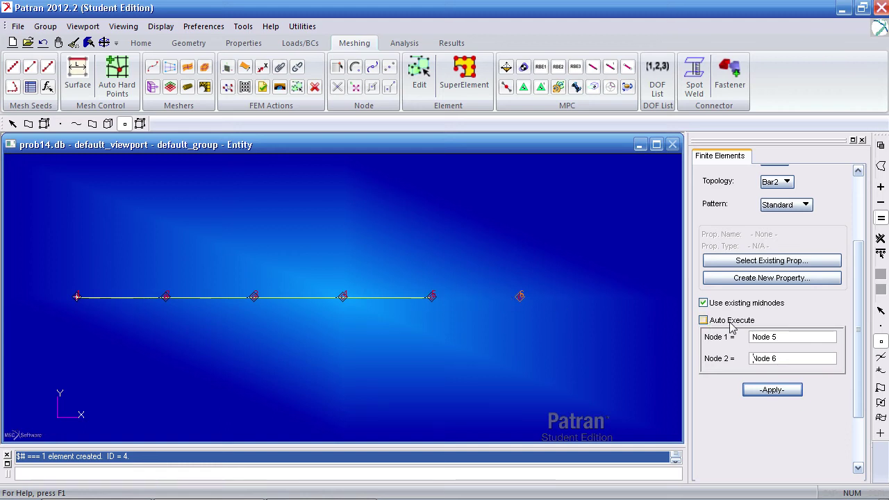
{"action": "left_click", "coordinate": [769, 393]}
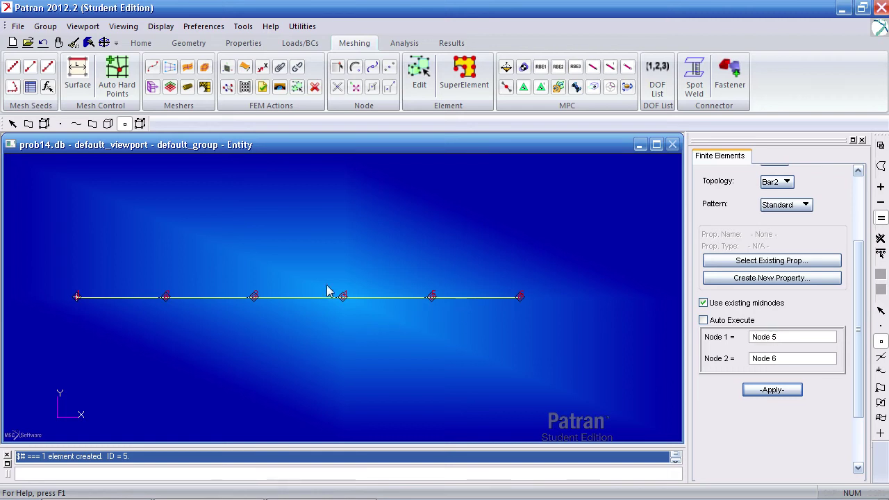
Create a group named 'masses' with Make Current on, then close the form.
{"action": "left_click", "coordinate": [47, 26]}
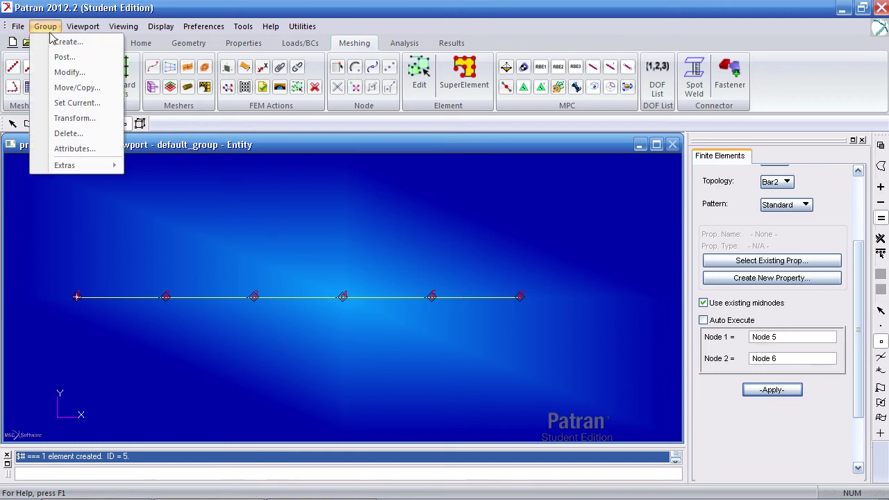
{"action": "left_click", "coordinate": [64, 40]}
{"action": "scroll", "coordinate": [839, 278], "scroll_direction": "down", "scroll_amount": 3}
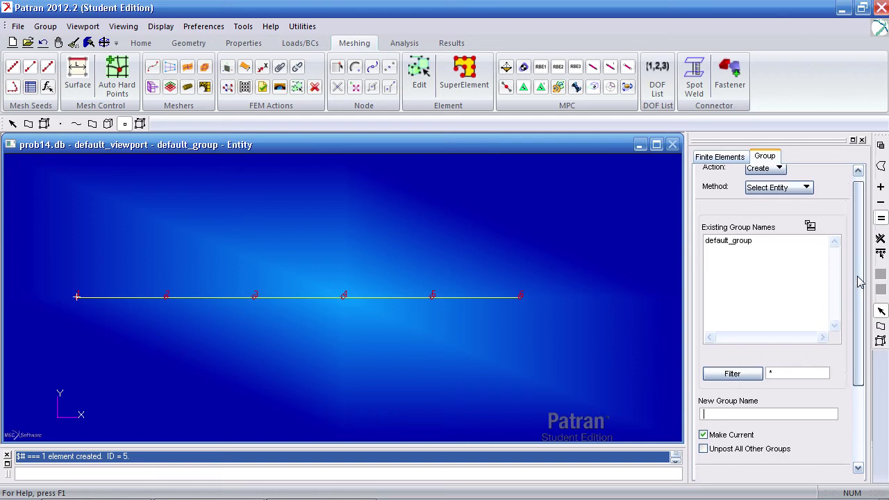
{"action": "type", "text": "mas"}
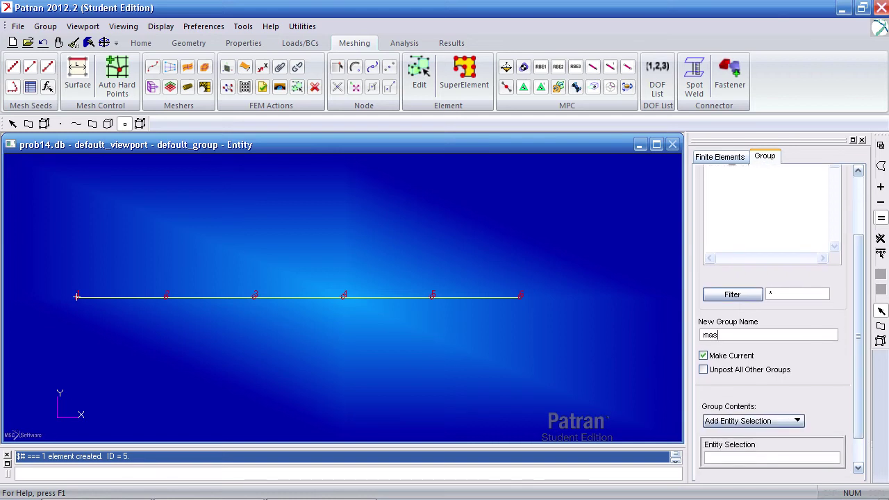
{"action": "type", "text": "ses"}
{"action": "scroll", "coordinate": [764, 350], "scroll_direction": "down", "scroll_amount": 1}
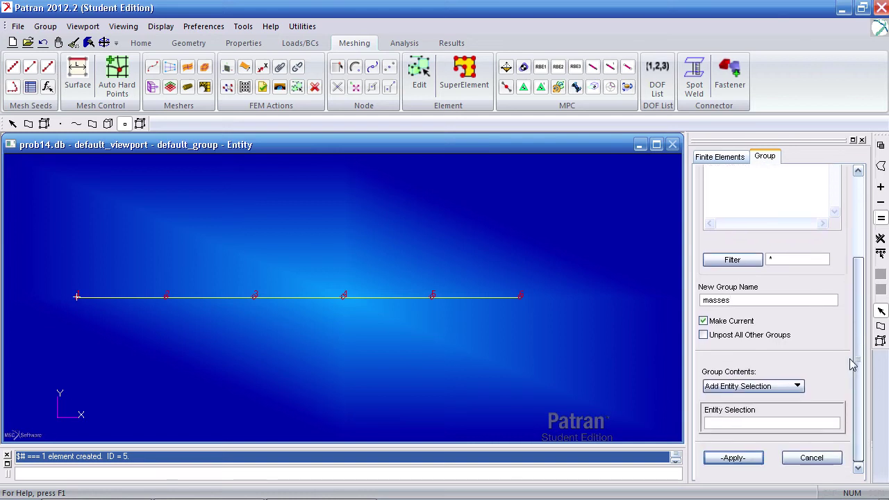
{"action": "left_click", "coordinate": [734, 457]}
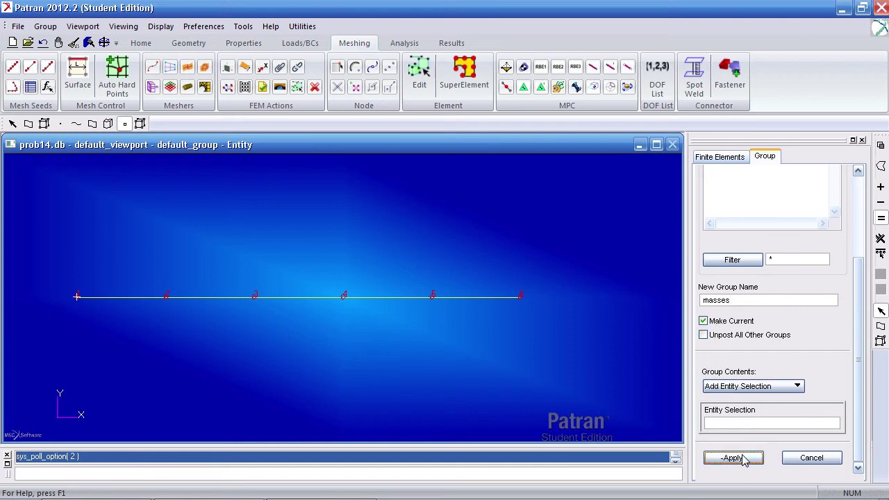
{"action": "left_click", "coordinate": [806, 457]}
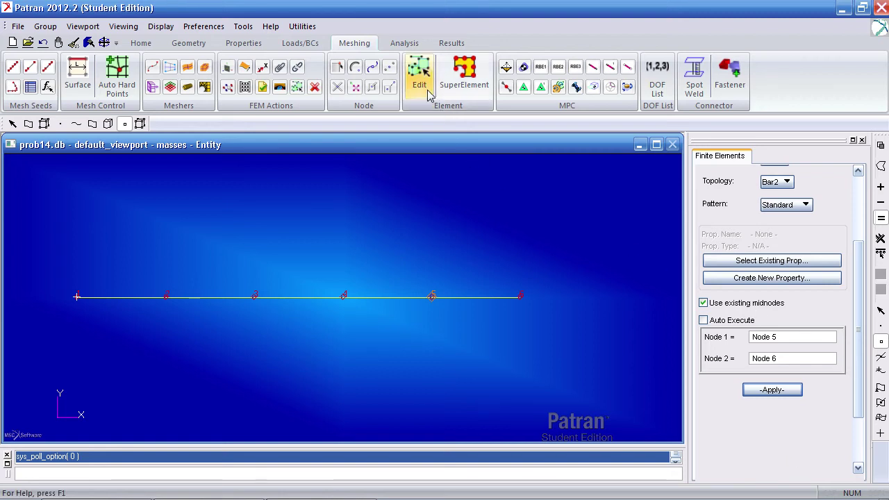
Switch the element shape to Point with Auto Execute and add point elements at nodes 2–5.
{"action": "scroll", "coordinate": [854, 216], "scroll_direction": "up", "scroll_amount": 3}
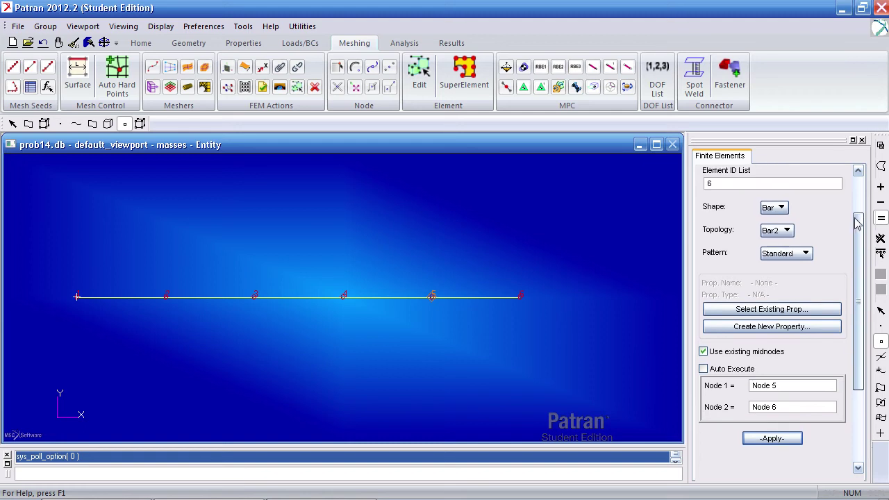
{"action": "left_click", "coordinate": [777, 221]}
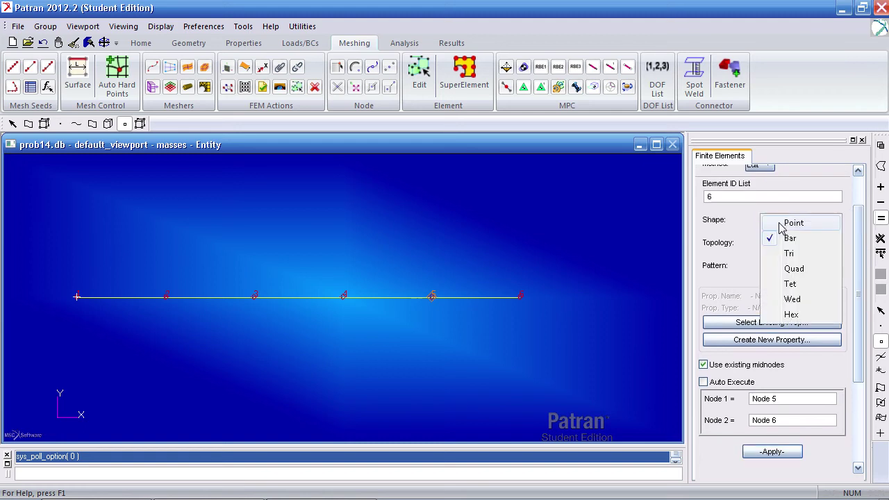
{"action": "left_click", "coordinate": [781, 224]}
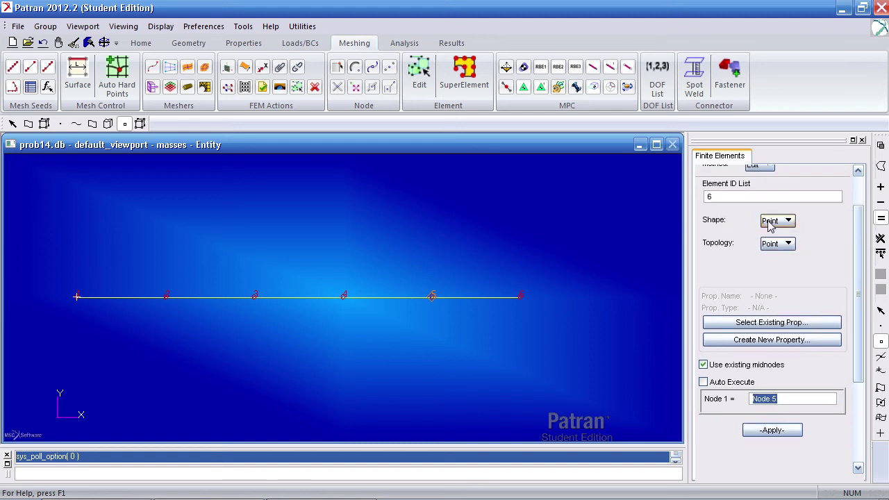
{"action": "scroll", "coordinate": [840, 264], "scroll_direction": "down", "scroll_amount": 3}
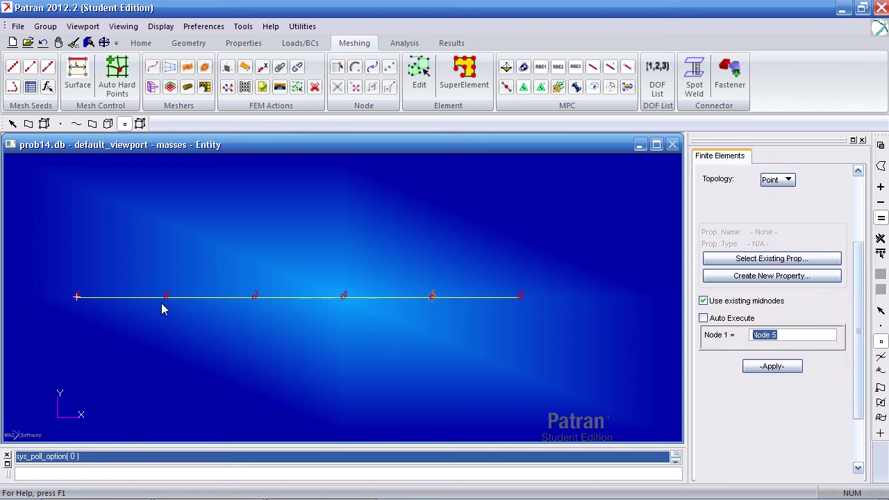
{"action": "left_click", "coordinate": [723, 322]}
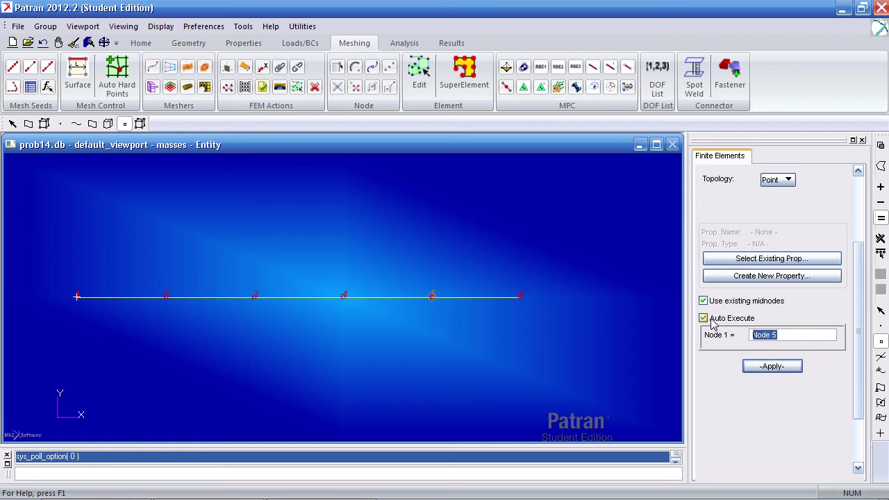
{"action": "left_click", "coordinate": [165, 298]}
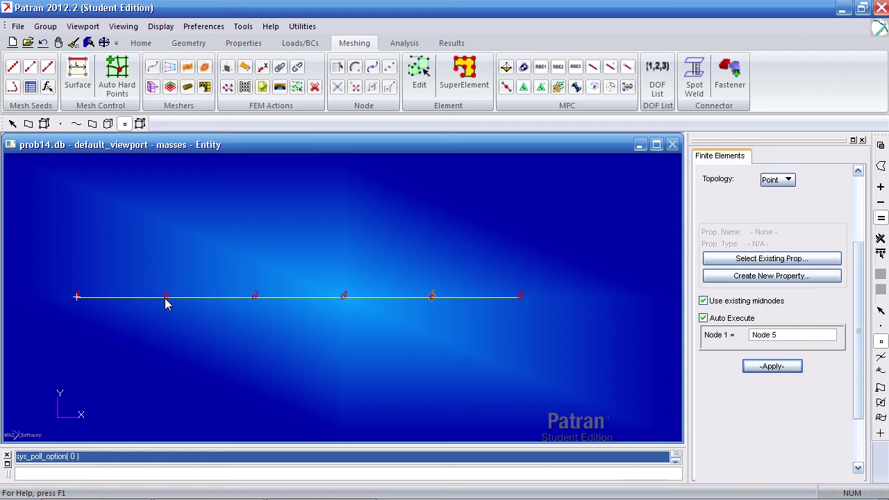
{"action": "left_click", "coordinate": [343, 297]}
{"action": "left_click", "coordinate": [432, 297]}
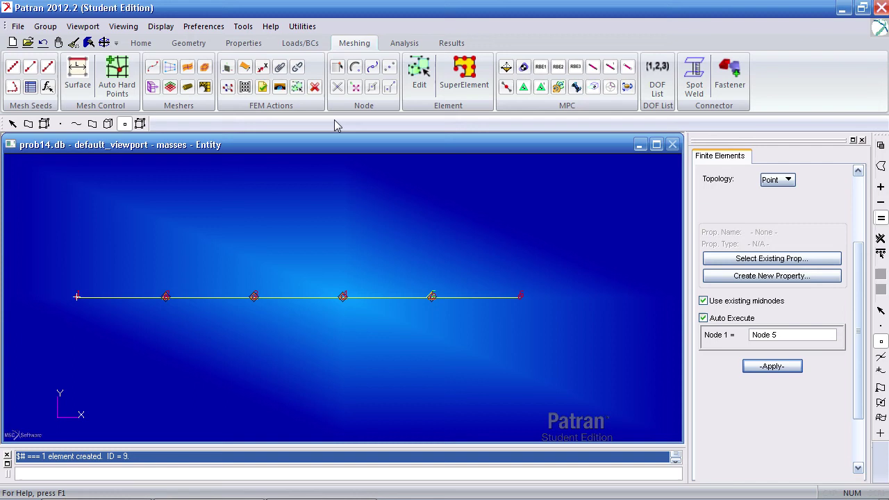
Post the masses group from the model tree, hide node labels and shrink node markers.
{"action": "left_click", "coordinate": [141, 44]}
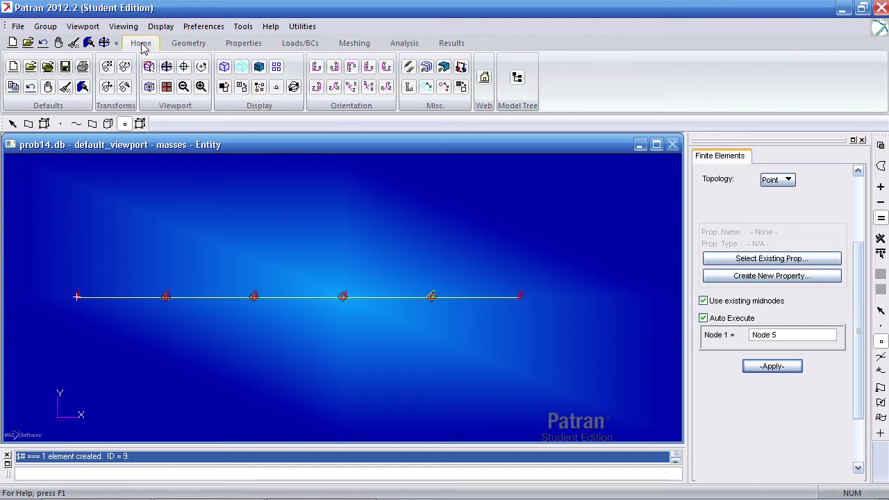
{"action": "left_click", "coordinate": [517, 79]}
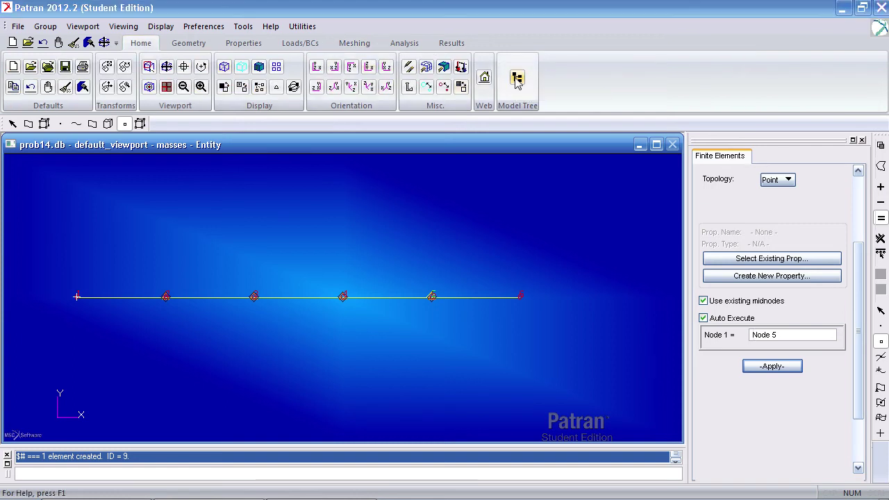
{"action": "left_click", "coordinate": [24, 264]}
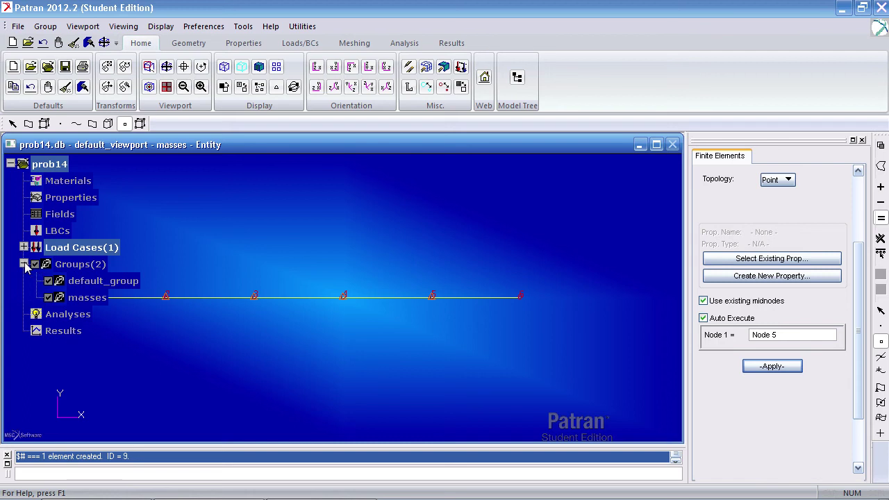
{"action": "left_click", "coordinate": [49, 300]}
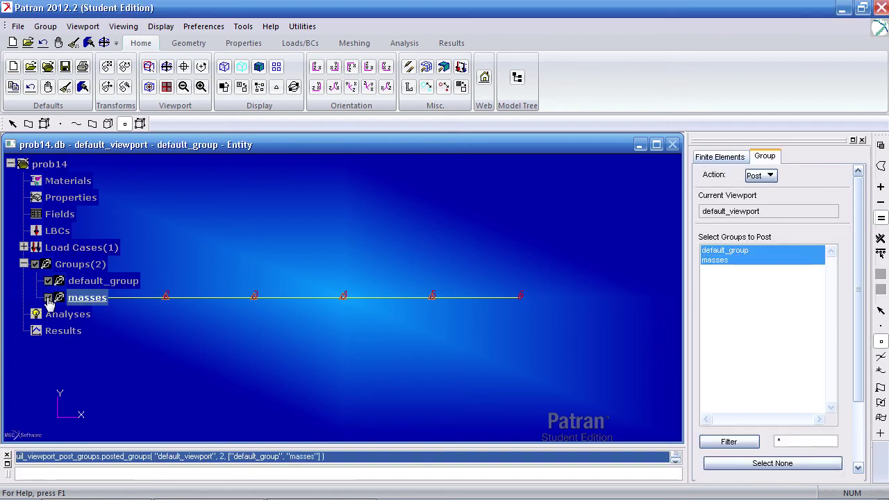
{"action": "left_click", "coordinate": [124, 123]}
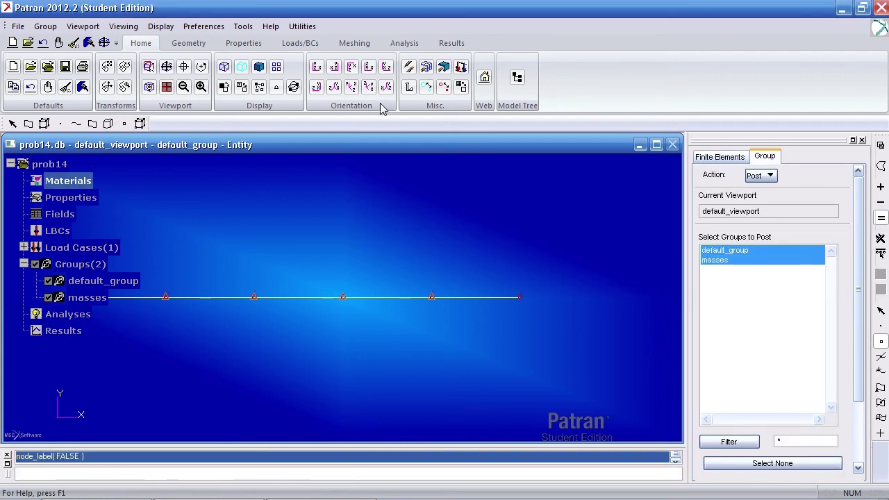
{"action": "left_click", "coordinate": [448, 93]}
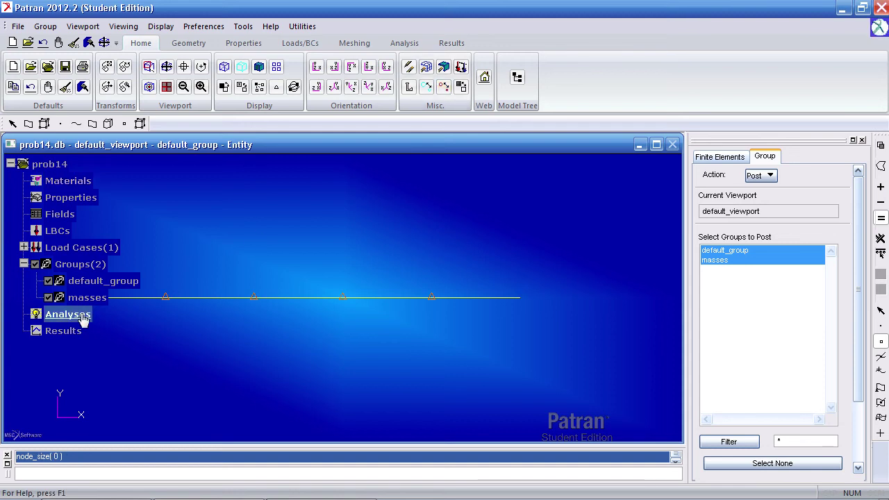
{"action": "scroll", "coordinate": [222, 348], "scroll_direction": "up", "scroll_amount": 5}
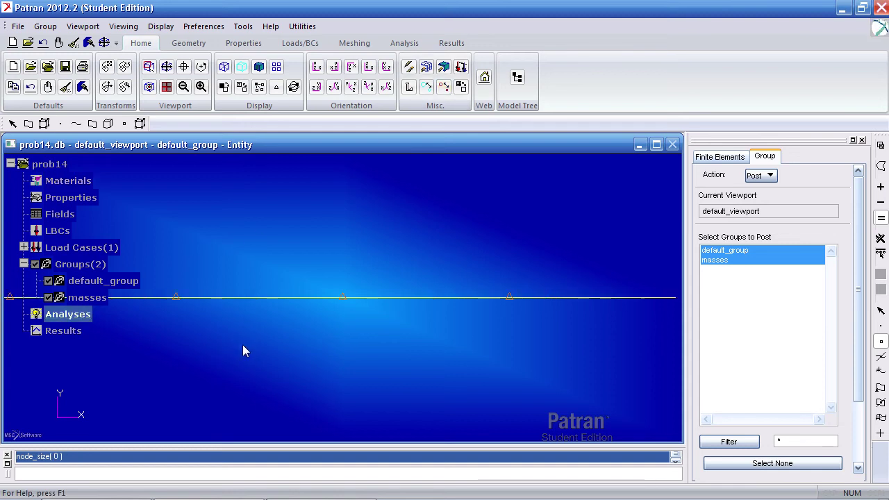
{"action": "scroll", "coordinate": [240, 358], "scroll_direction": "down", "scroll_amount": 5}
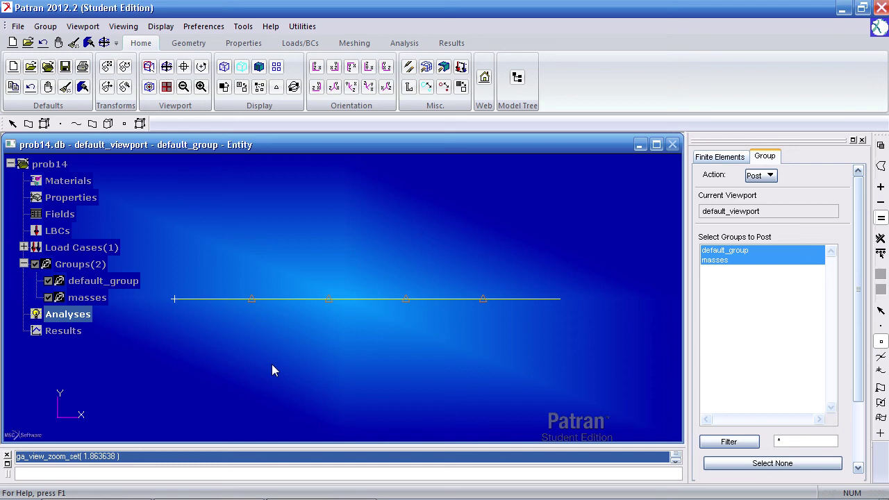
Turn off the point (0D) element markers and re-post the masses group.
{"action": "left_click", "coordinate": [280, 92]}
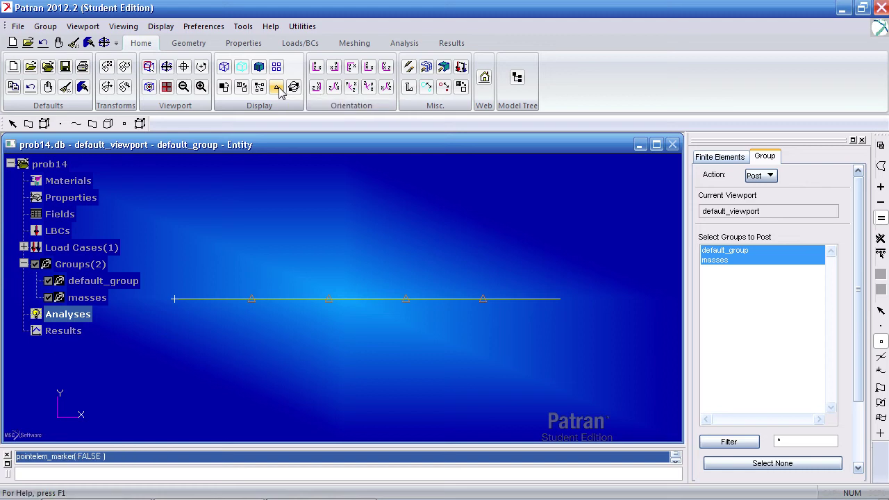
{"action": "left_click", "coordinate": [279, 93]}
{"action": "scroll", "coordinate": [278, 201], "scroll_direction": "up", "scroll_amount": 2}
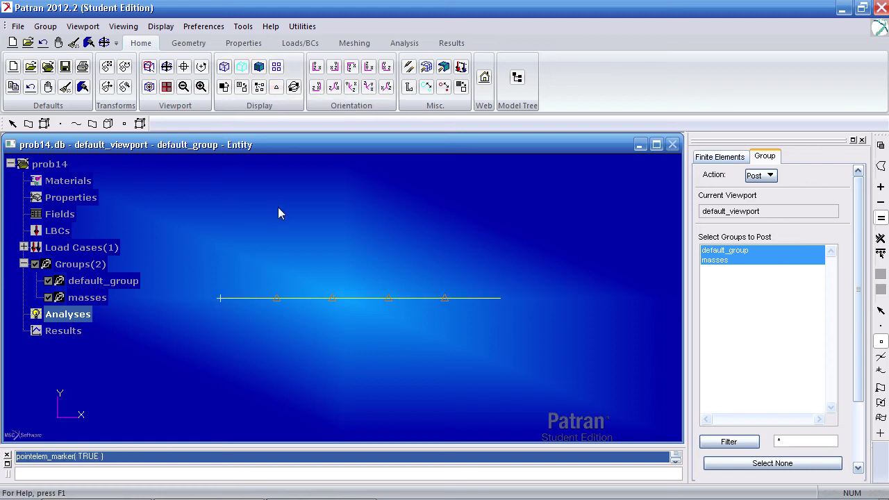
{"action": "left_click", "coordinate": [277, 87]}
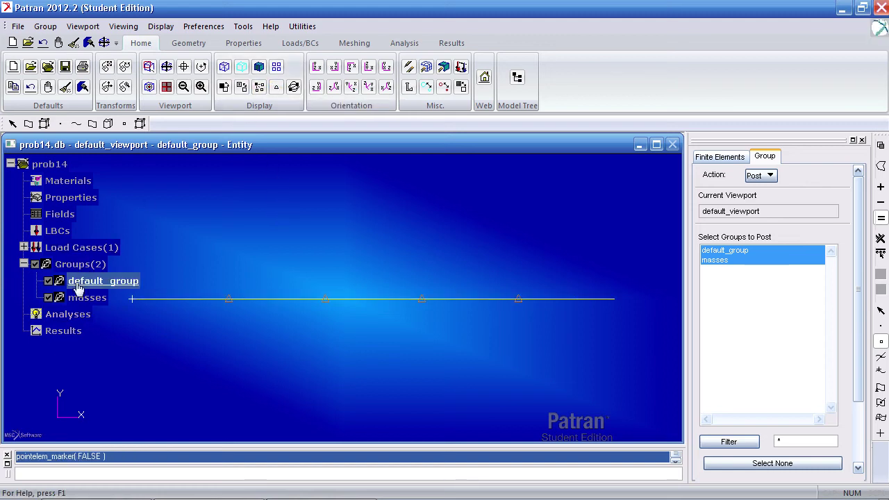
{"action": "left_click", "coordinate": [48, 297]}
{"action": "left_click", "coordinate": [47, 297]}
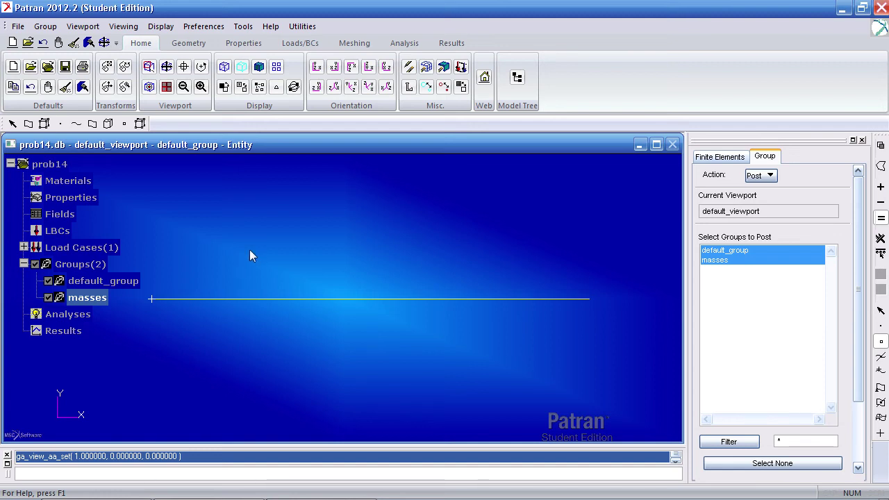
Start a displacement constraint with translations <0 0 0> and rotations <0 0 0>.
{"action": "left_click", "coordinate": [301, 43]}
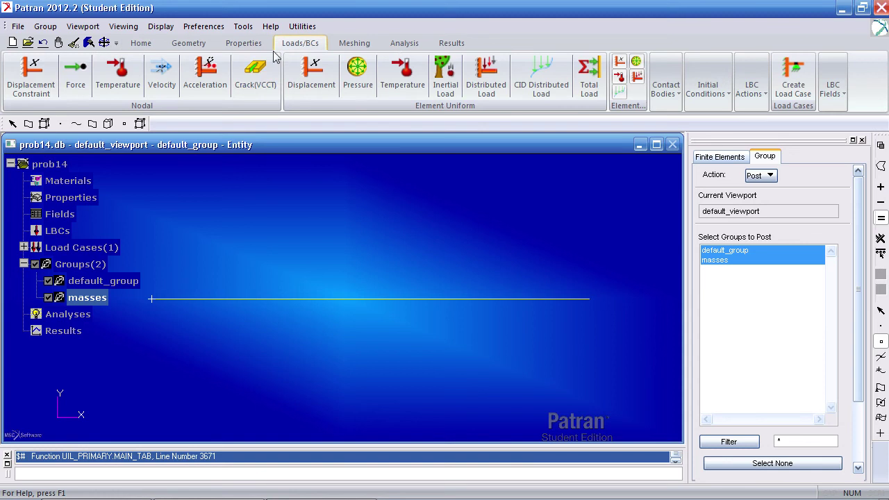
{"action": "left_click", "coordinate": [41, 85]}
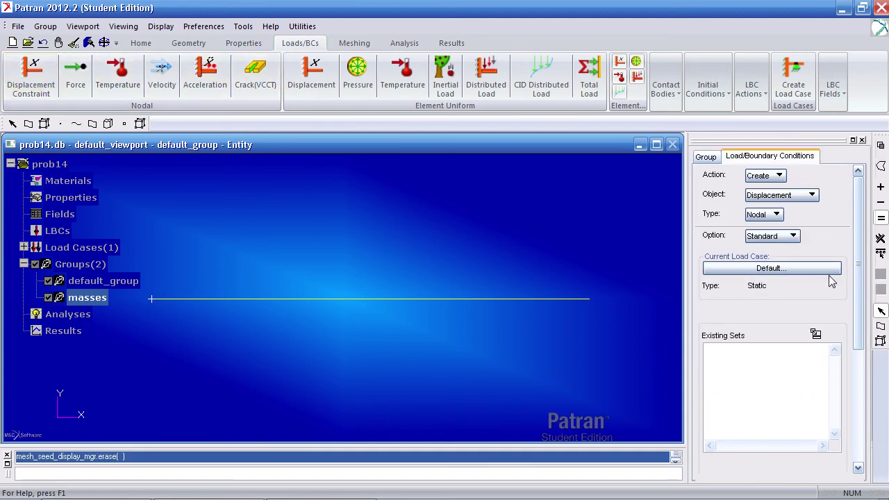
{"action": "scroll", "coordinate": [833, 333], "scroll_direction": "down", "scroll_amount": 5}
{"action": "scroll", "coordinate": [786, 329], "scroll_direction": "up", "scroll_amount": 1}
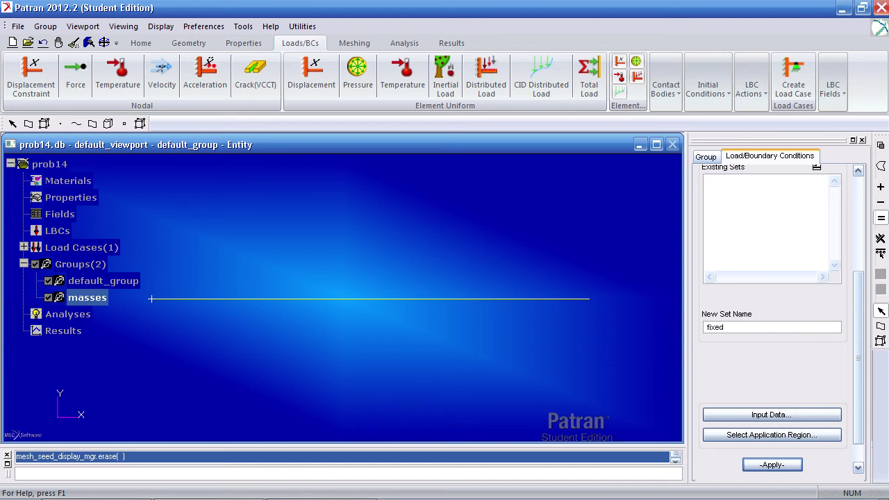
{"action": "left_click", "coordinate": [794, 415]}
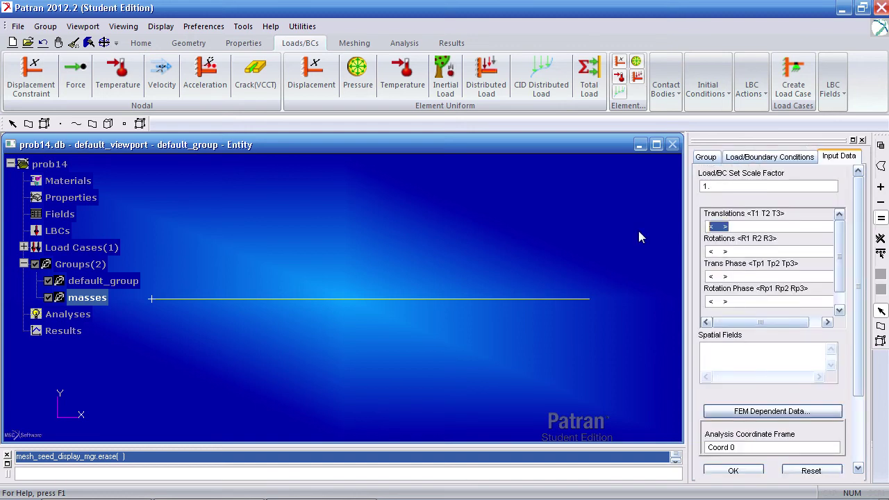
{"action": "type", "text": "<0"}
{"action": "key", "text": "Tab"}
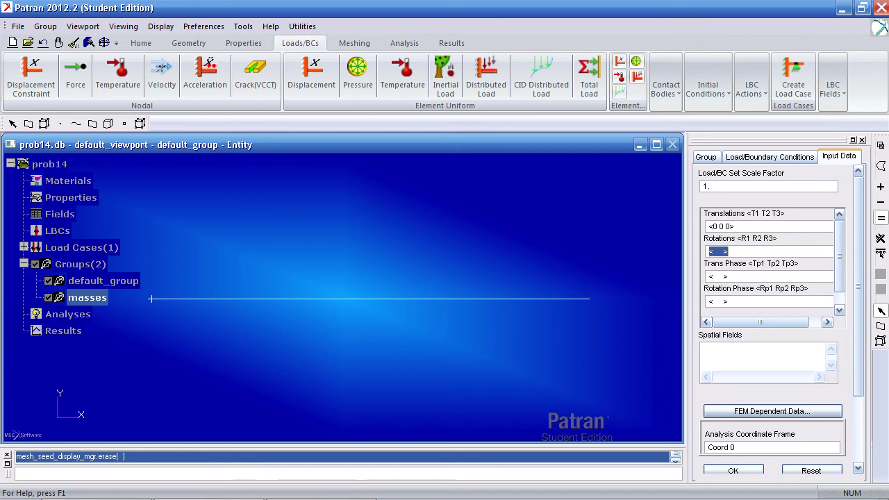
{"action": "type", "text": "<0 0 0>"}
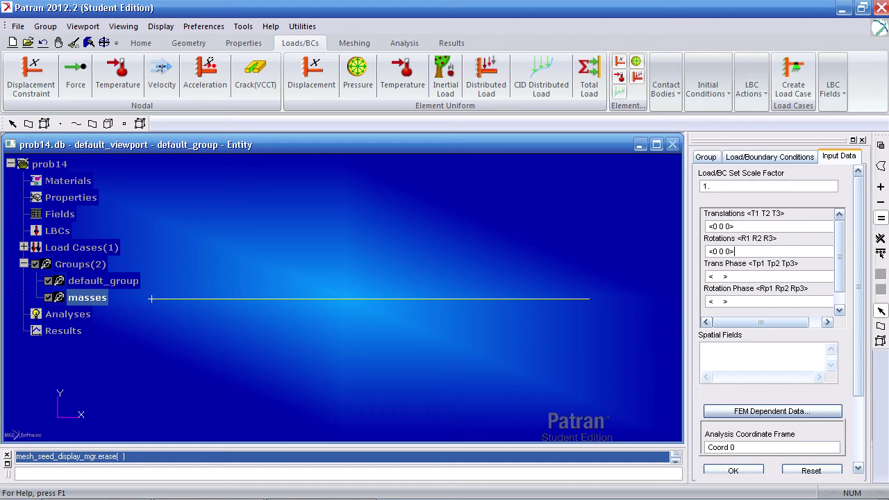
{"action": "left_click", "coordinate": [733, 471]}
Apply the fixed constraint to FEM nodes 1 and 6 and create the set.
{"action": "left_click", "coordinate": [750, 436]}
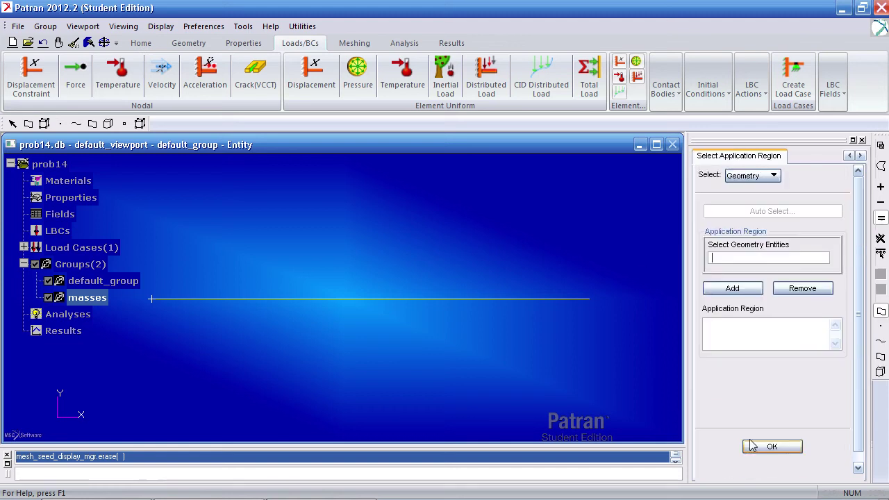
{"action": "left_click", "coordinate": [748, 176]}
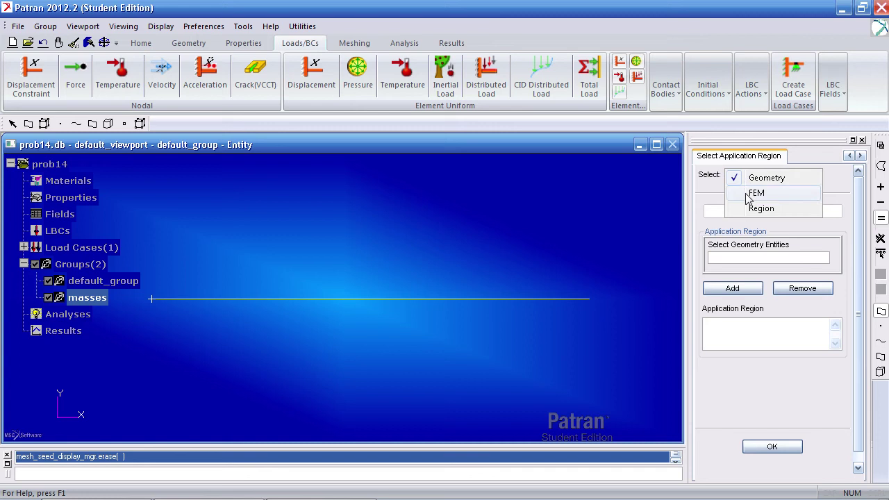
{"action": "left_click", "coordinate": [754, 193]}
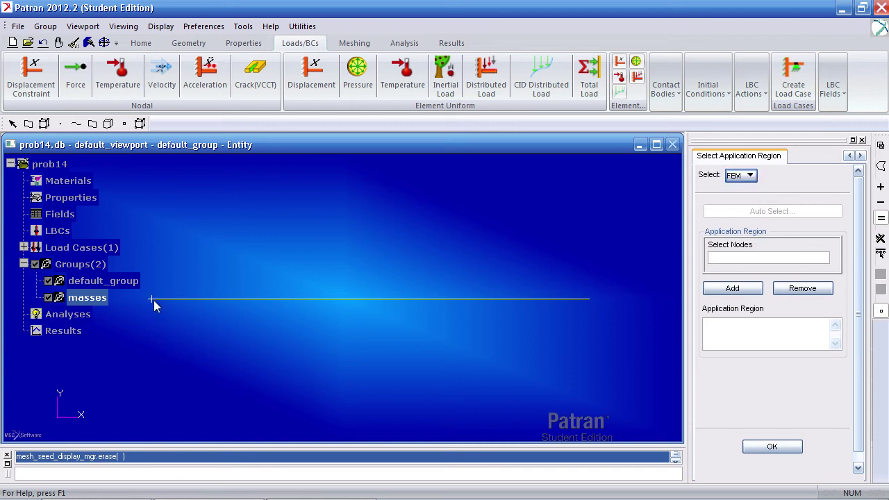
{"action": "left_click", "coordinate": [593, 301]}
{"action": "left_click", "coordinate": [720, 292]}
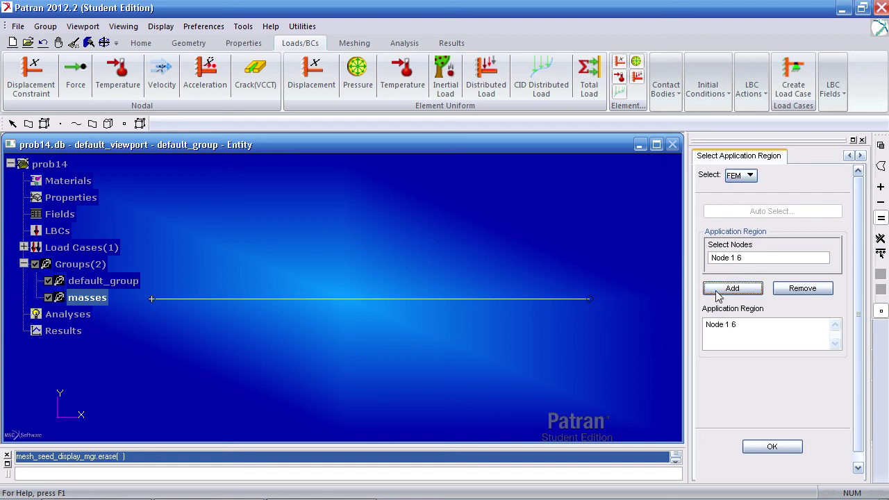
{"action": "left_click", "coordinate": [770, 446]}
{"action": "left_click", "coordinate": [771, 464]}
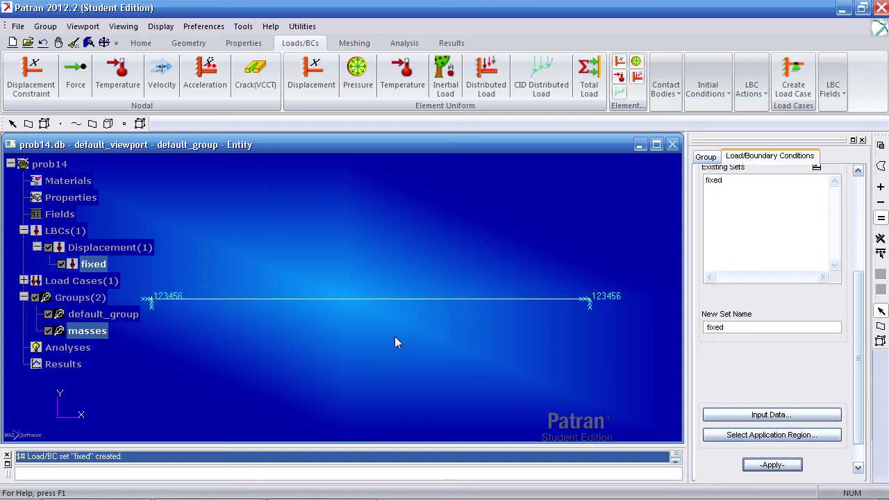
Start a 1D Spring property set and name it spring_stiffness.
{"action": "left_click", "coordinate": [246, 43]}
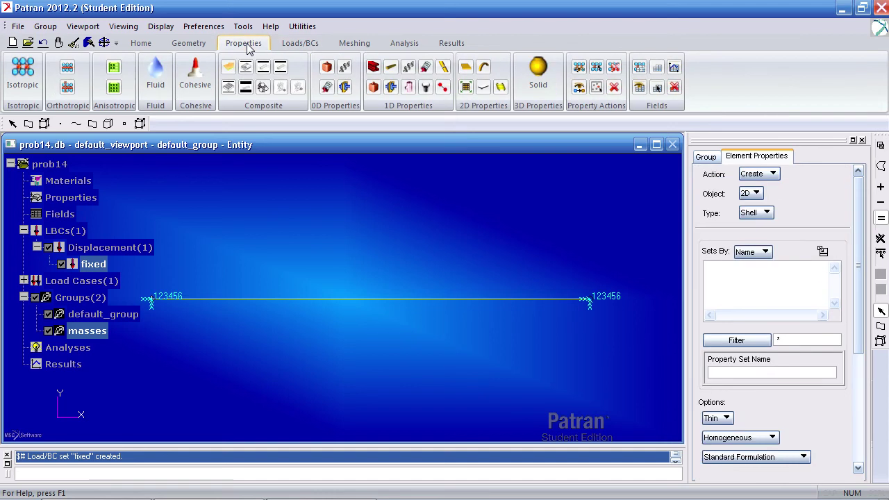
{"action": "left_click", "coordinate": [12, 84]}
{"action": "scroll", "coordinate": [853, 291], "scroll_direction": "down", "scroll_amount": 2}
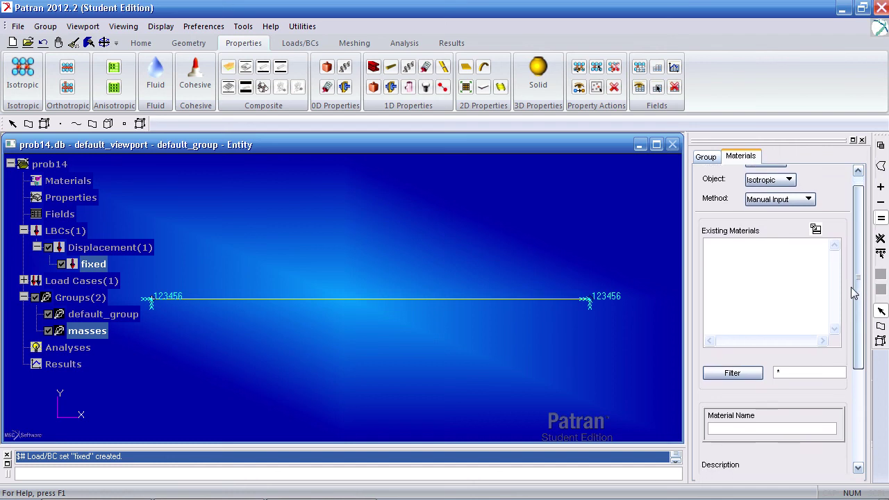
{"action": "scroll", "coordinate": [850, 287], "scroll_direction": "up", "scroll_amount": 1}
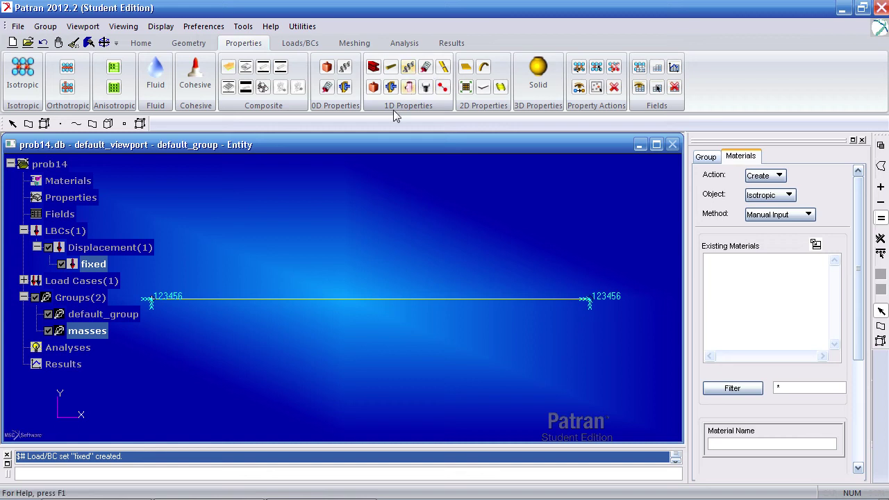
{"action": "left_click", "coordinate": [408, 75]}
{"action": "scroll", "coordinate": [854, 305], "scroll_direction": "down", "scroll_amount": 2}
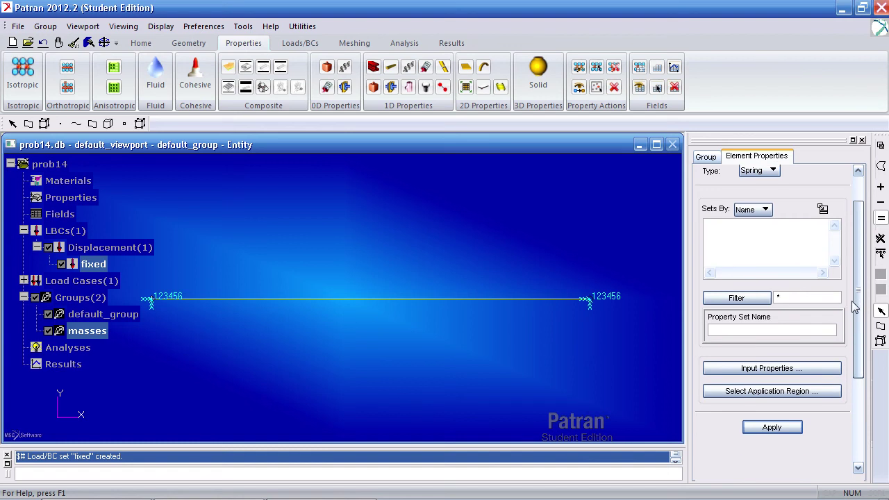
{"action": "scroll", "coordinate": [854, 305], "scroll_direction": "down", "scroll_amount": 2}
{"action": "left_click", "coordinate": [790, 278]}
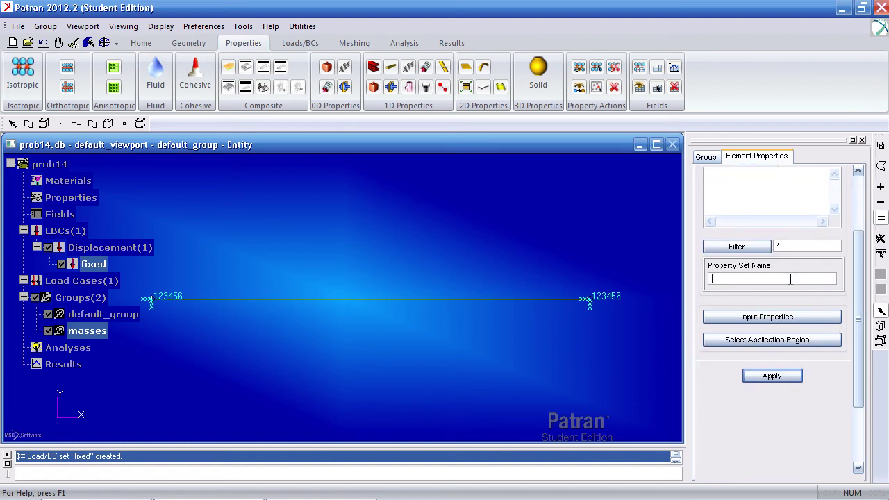
{"action": "type", "text": "spring_stiffness"}
Set both spring nodes' degrees of freedom to UX and confirm the spring values.
{"action": "left_click", "coordinate": [810, 317]}
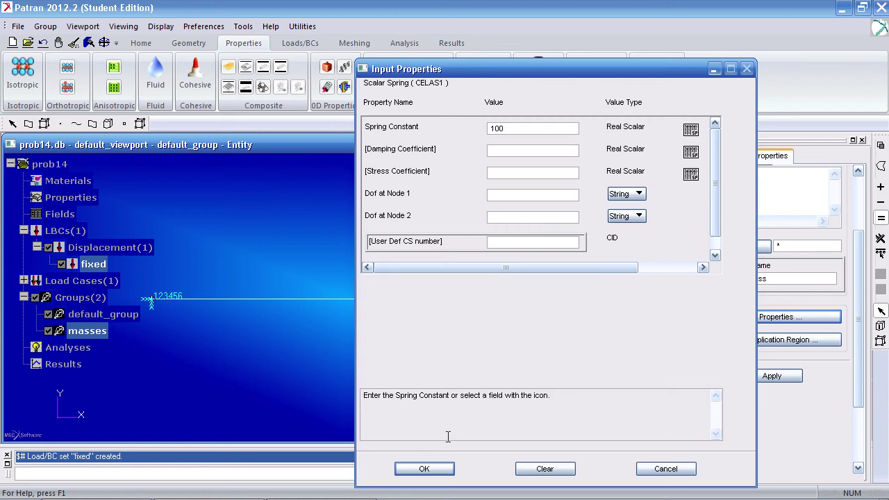
{"action": "left_click", "coordinate": [625, 195]}
{"action": "left_click", "coordinate": [624, 217]}
{"action": "left_click", "coordinate": [620, 215]}
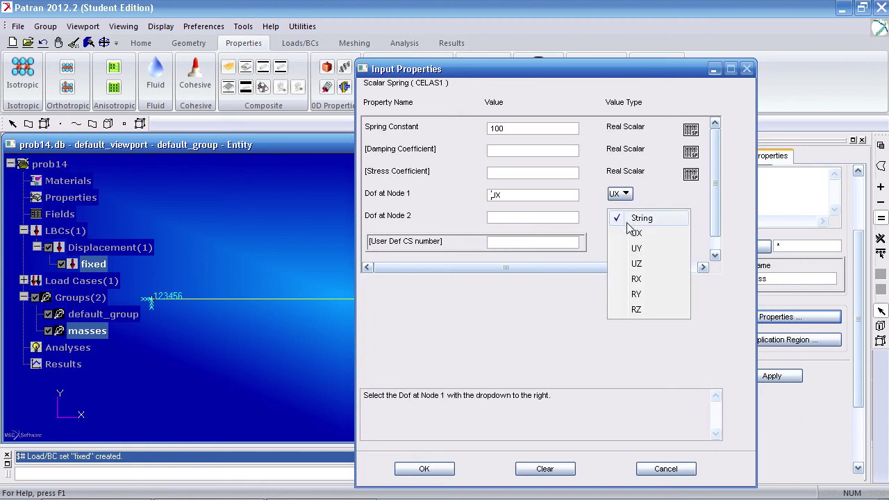
{"action": "left_click", "coordinate": [627, 233]}
{"action": "key", "text": "shift+Tab"}
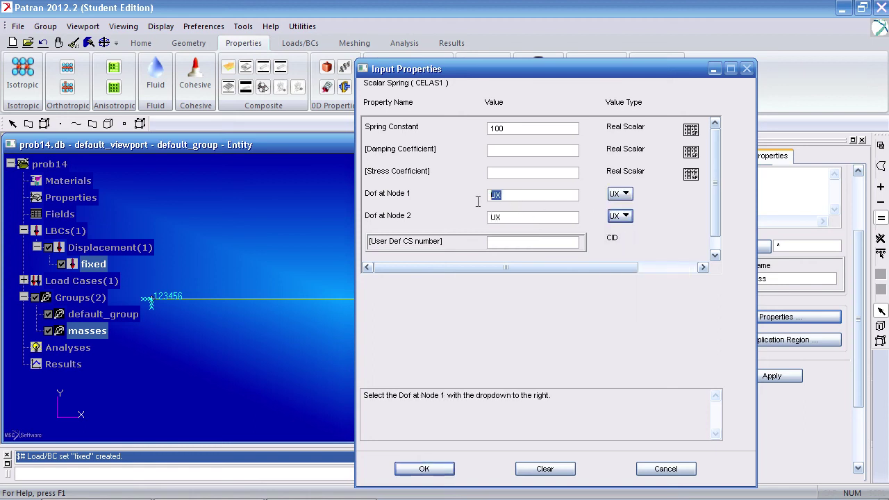
{"action": "left_click", "coordinate": [445, 469]}
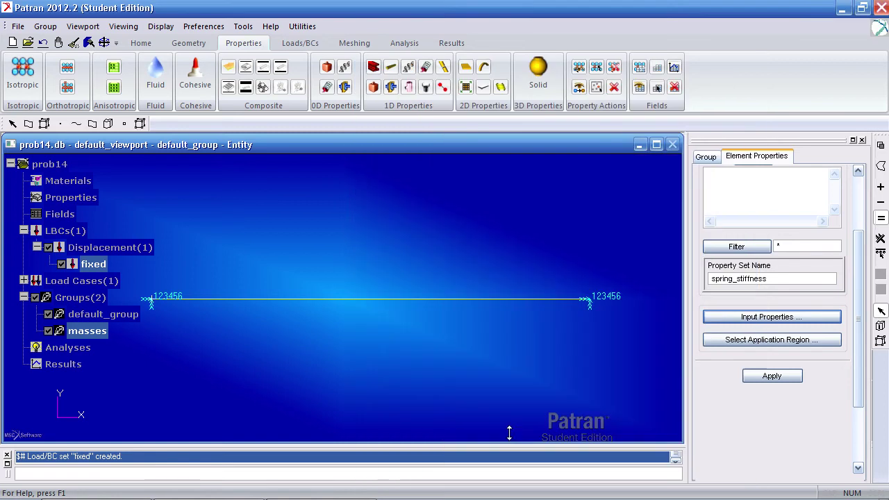
Apply spring_stiffness to elements 1 through 5 and create the property set.
{"action": "left_click", "coordinate": [739, 340]}
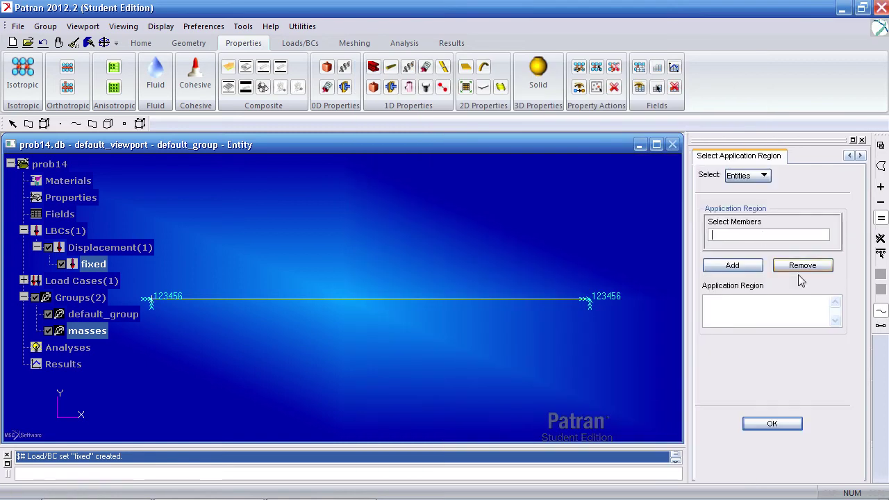
{"action": "left_click", "coordinate": [879, 328]}
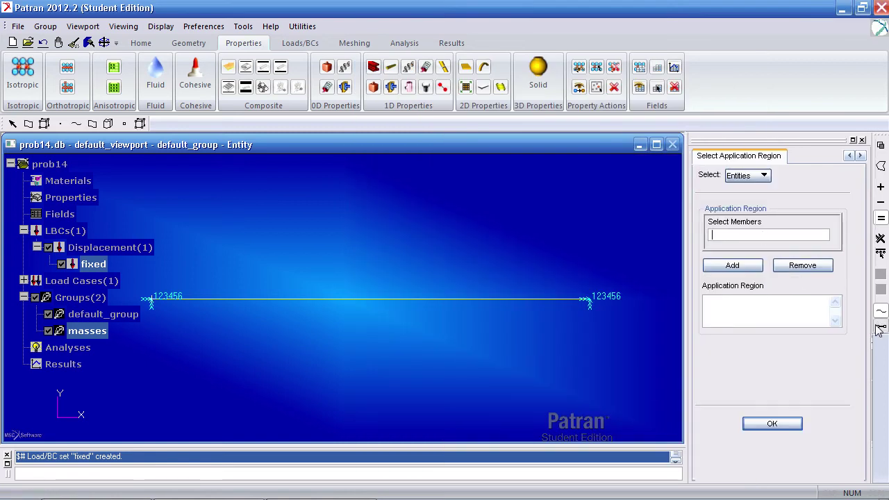
{"action": "left_click_drag", "start_coordinate": [606, 271], "coordinate": [145, 346]}
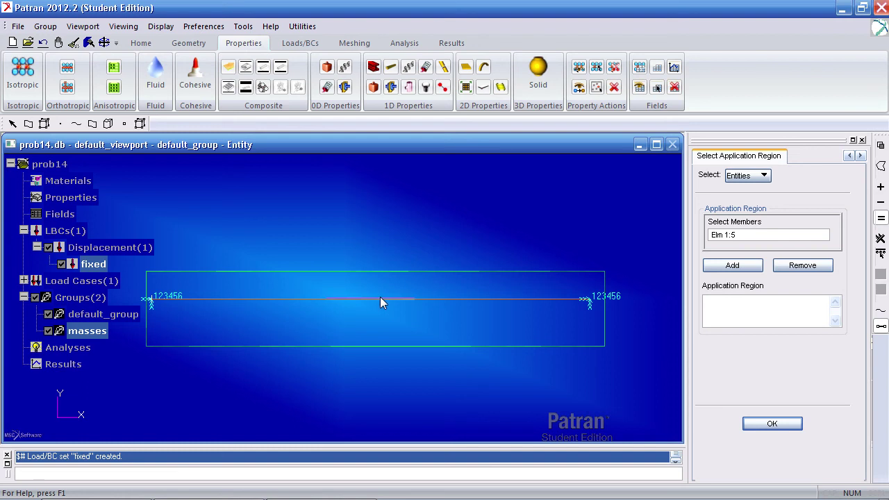
{"action": "left_click", "coordinate": [733, 267]}
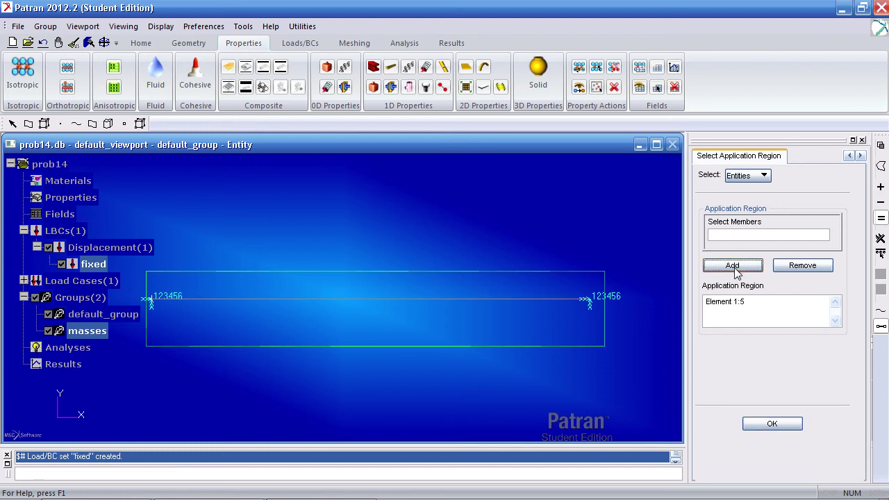
{"action": "left_click", "coordinate": [764, 425]}
{"action": "left_click", "coordinate": [771, 376]}
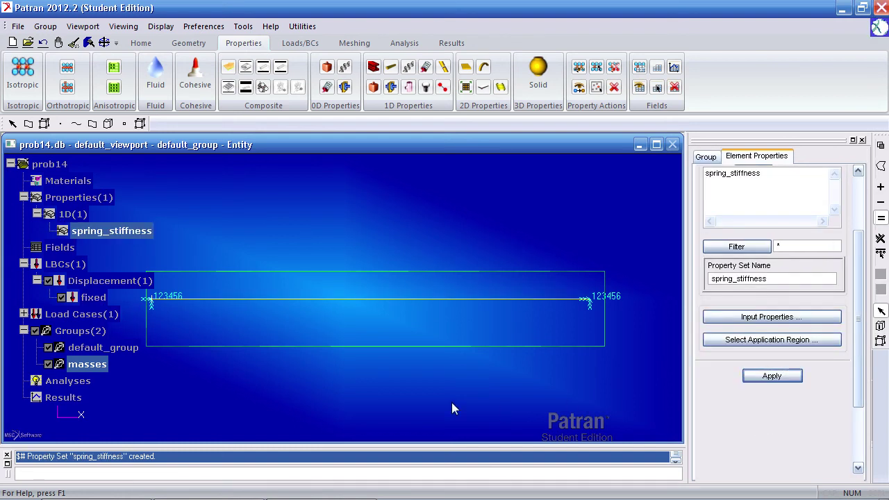
Hide default_group so only the masses group shows, with triangle point-element markers, zoomed out to fit.
{"action": "left_click", "coordinate": [103, 347]}
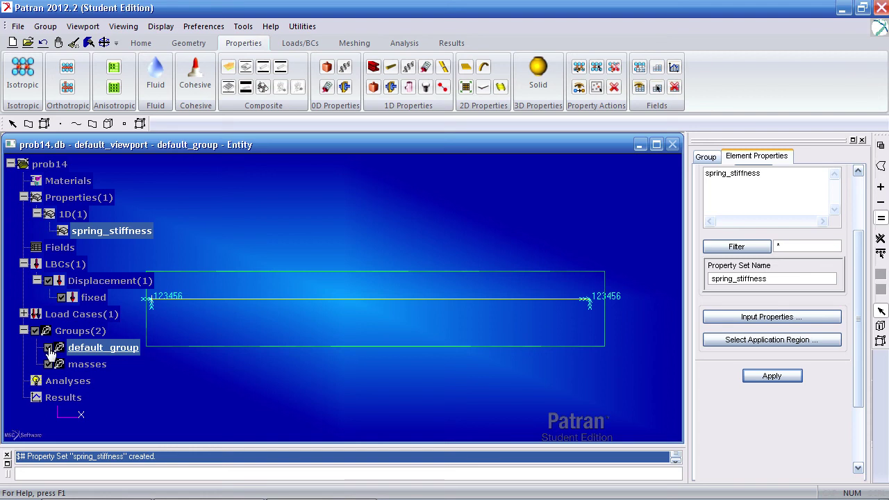
{"action": "left_click", "coordinate": [48, 364]}
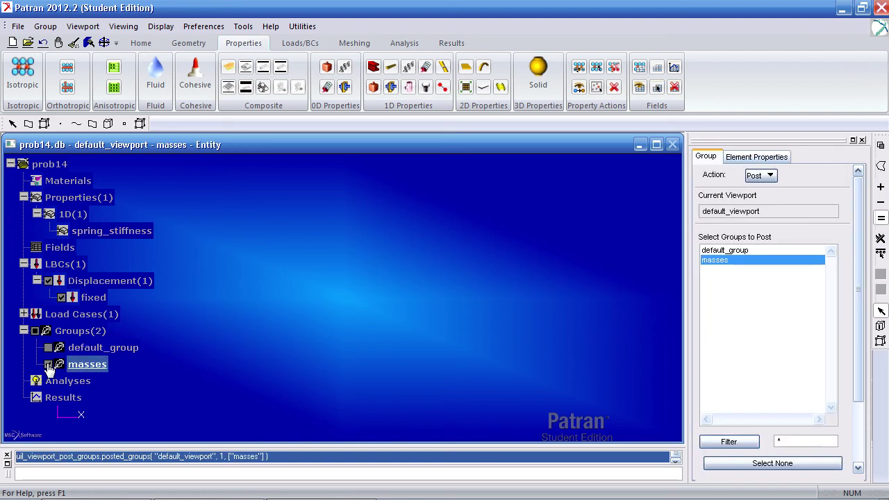
{"action": "left_click", "coordinate": [149, 46]}
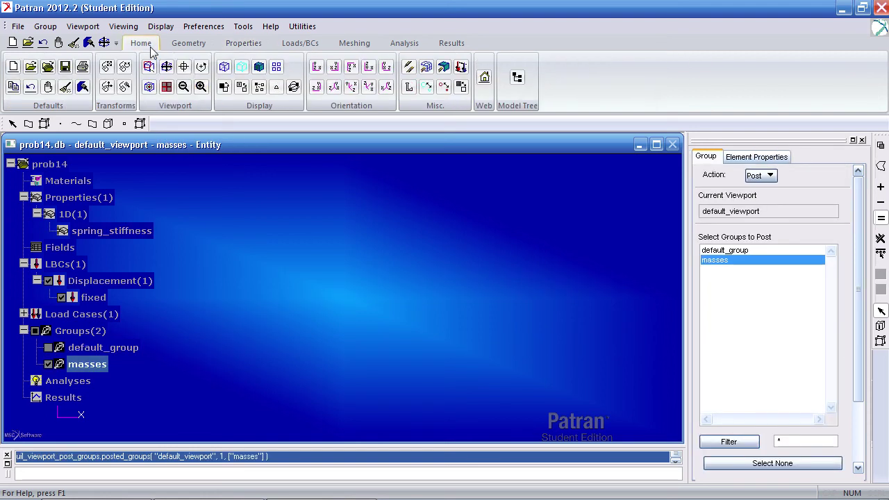
{"action": "left_click", "coordinate": [276, 87]}
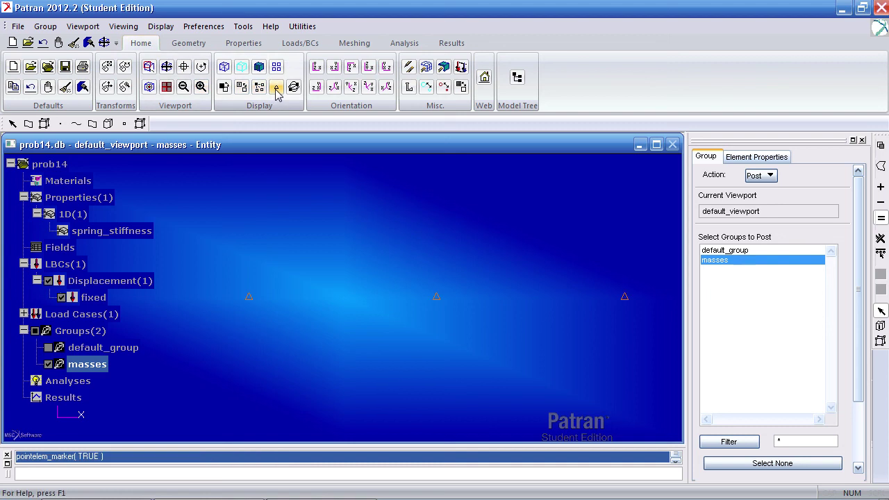
{"action": "middle_click_drag", "start_coordinate": [273, 290], "coordinate": [269, 330], "text": "ctrl"}
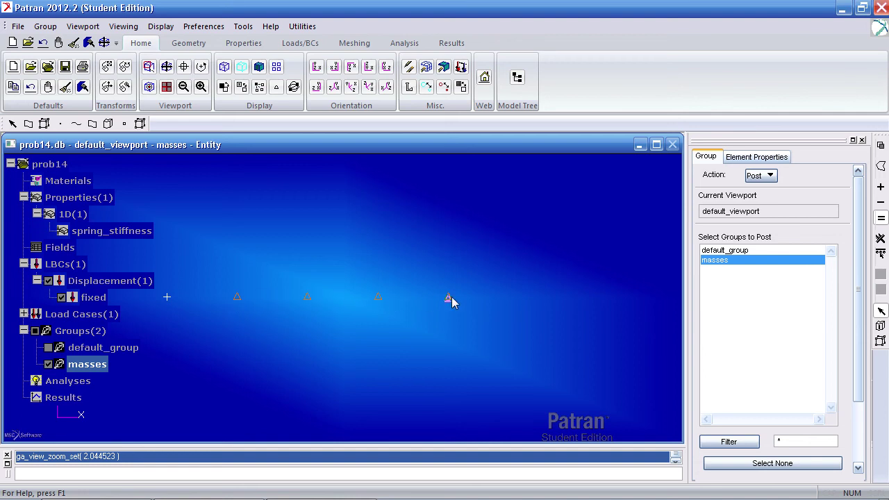
{"action": "left_click_drag", "start_coordinate": [860, 208], "coordinate": [840, 280]}
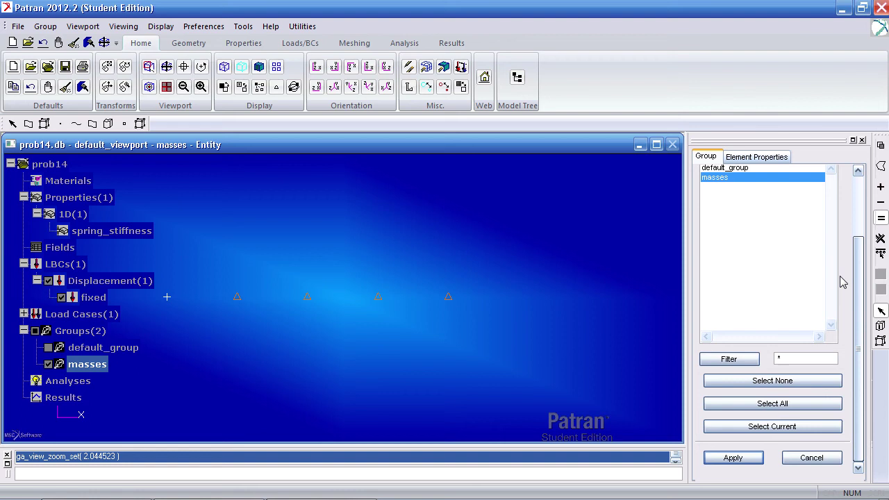
Start a 0D mass property set named mass with the Lumped formulation.
{"action": "left_click", "coordinate": [810, 458]}
{"action": "left_click_drag", "start_coordinate": [859, 410], "coordinate": [859, 385]}
{"action": "left_click", "coordinate": [244, 43]}
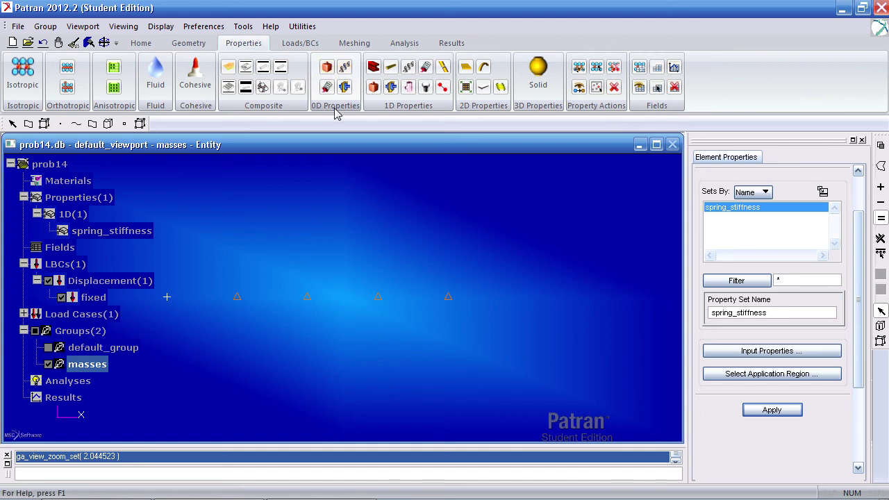
{"action": "left_click", "coordinate": [327, 68]}
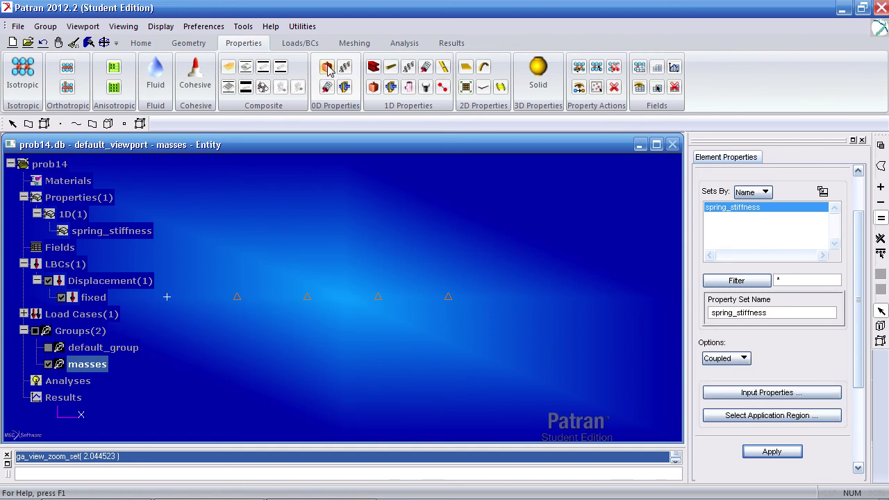
{"action": "left_click_drag", "start_coordinate": [807, 309], "coordinate": [640, 295]}
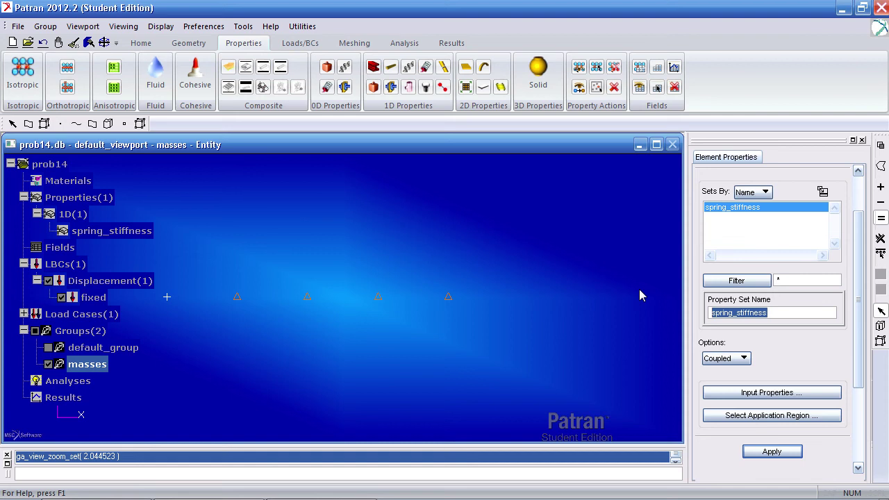
{"action": "type", "text": "mass"}
{"action": "left_click", "coordinate": [726, 357]}
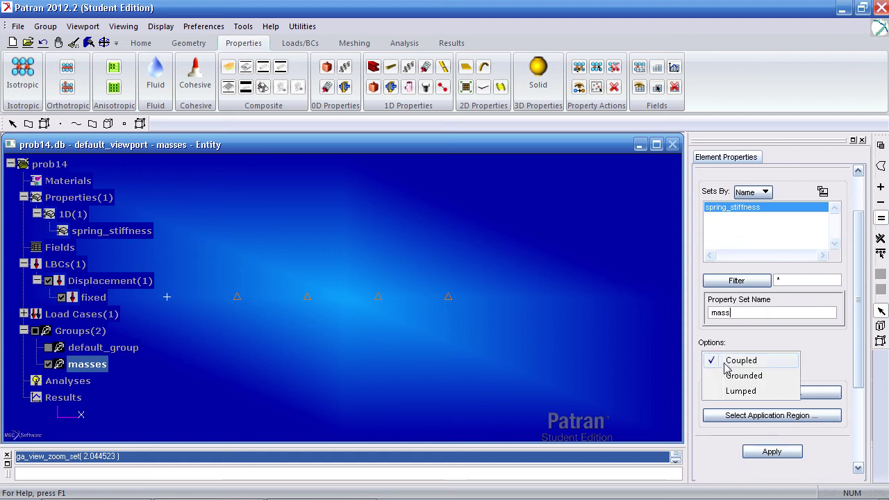
{"action": "left_click", "coordinate": [735, 389]}
Give it mass 2, apply it to point elements 6 through 9, and create the set.
{"action": "left_click", "coordinate": [747, 393]}
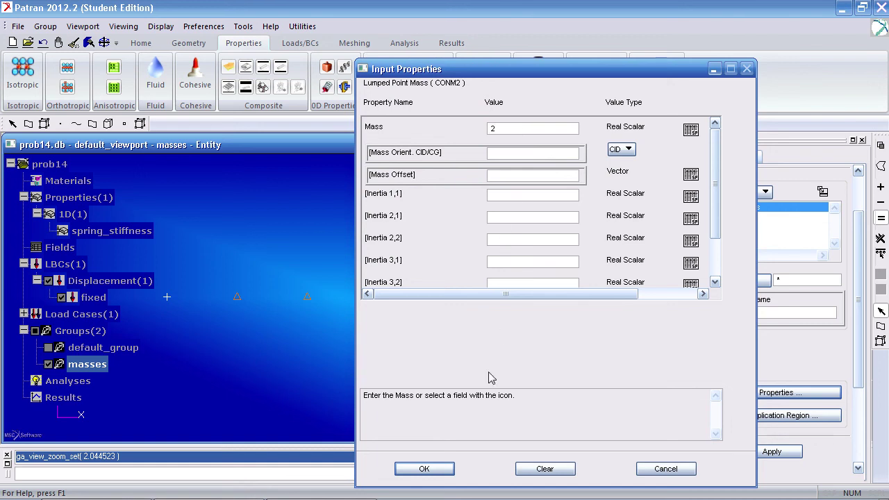
{"action": "left_click", "coordinate": [450, 469]}
{"action": "left_click", "coordinate": [708, 417]}
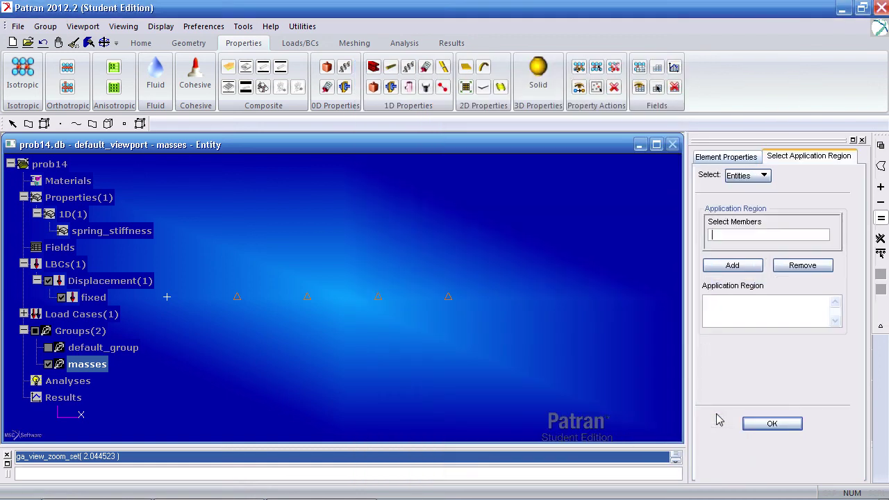
{"action": "left_click", "coordinate": [880, 327]}
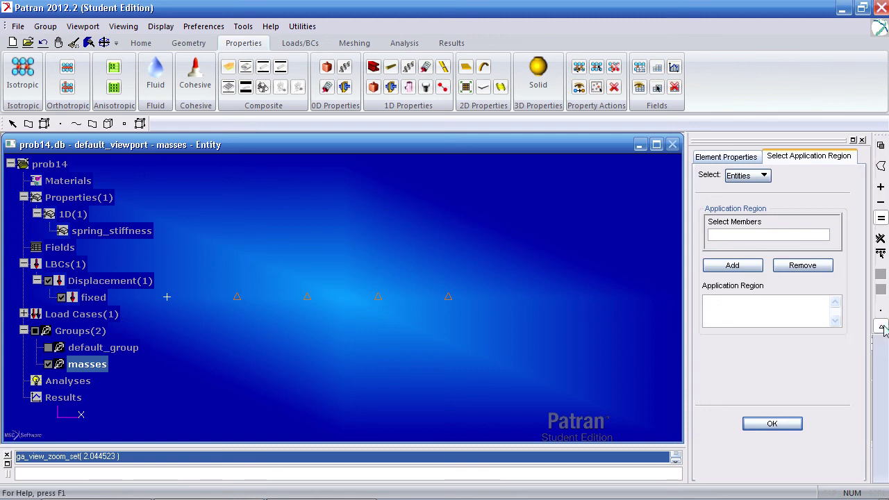
{"action": "left_click_drag", "start_coordinate": [469, 286], "coordinate": [208, 326]}
{"action": "left_click", "coordinate": [713, 272]}
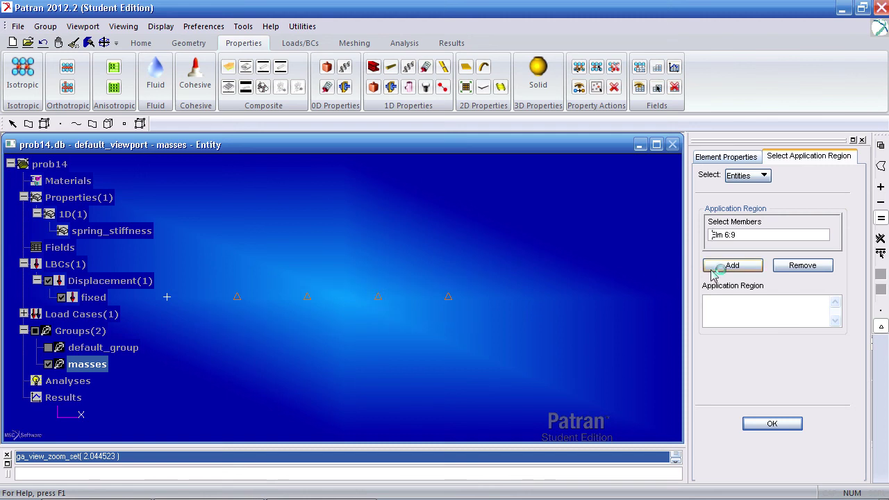
{"action": "left_click", "coordinate": [764, 423]}
{"action": "left_click", "coordinate": [772, 451]}
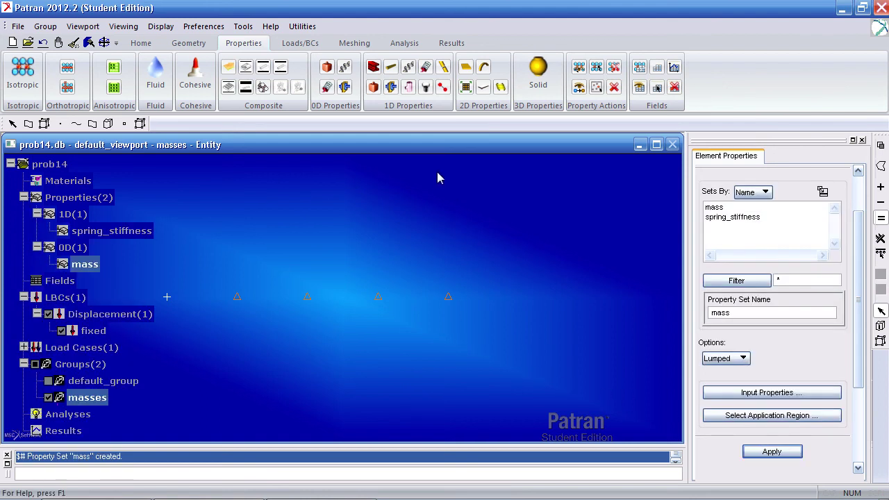
Submit job prob14 to MSC.Nastran as a NORMAL MODES analysis of the entire model.
{"action": "left_click", "coordinate": [406, 43]}
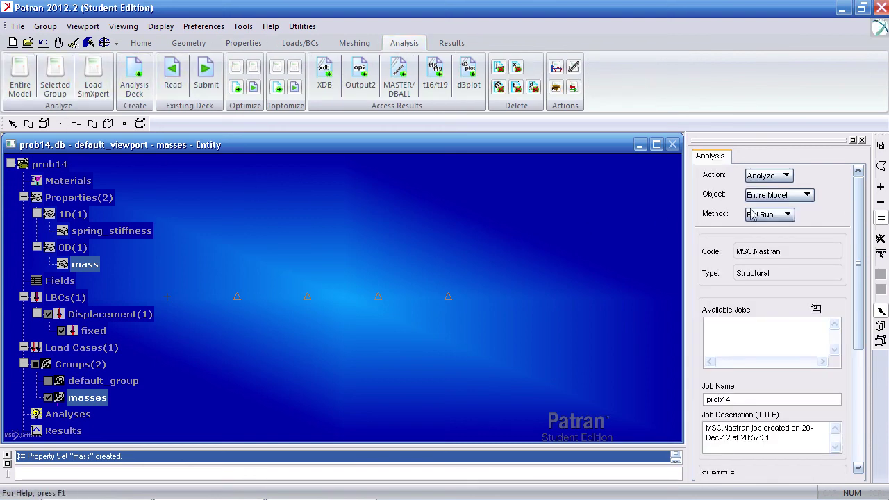
{"action": "scroll", "coordinate": [856, 209], "scroll_direction": "down", "scroll_amount": 5}
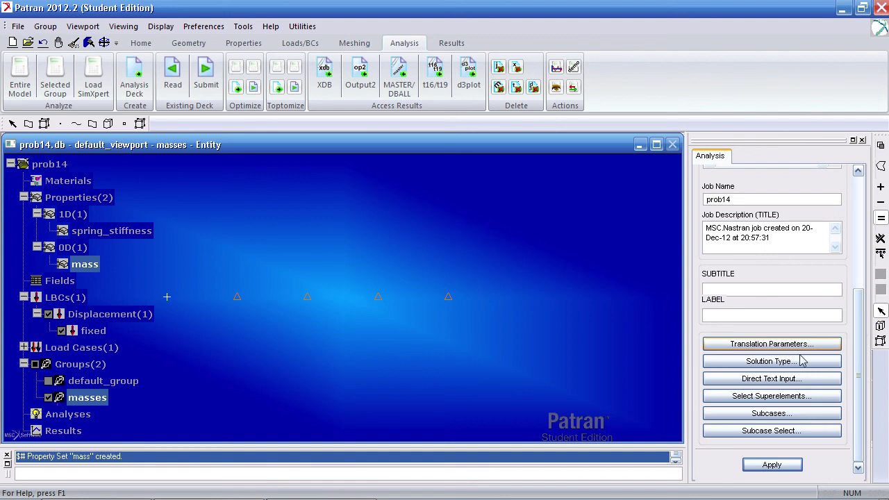
{"action": "left_click", "coordinate": [789, 361]}
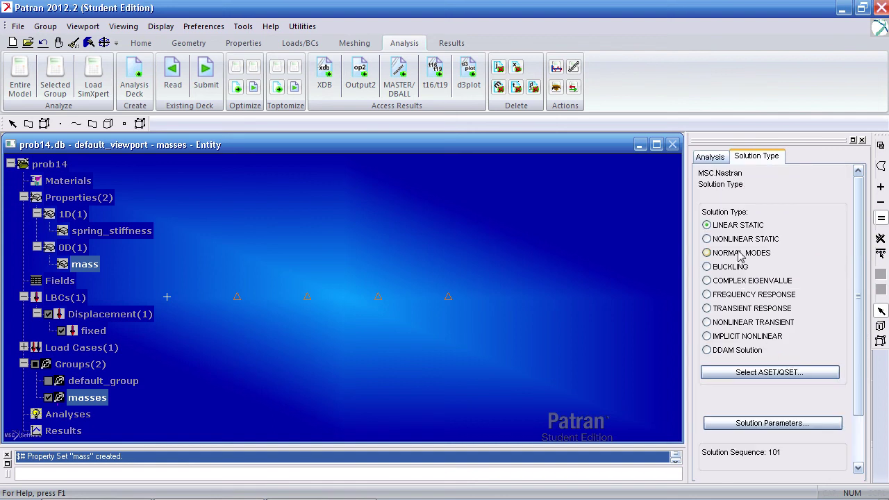
{"action": "left_click", "coordinate": [740, 255]}
{"action": "scroll", "coordinate": [859, 282], "scroll_direction": "down", "scroll_amount": 3}
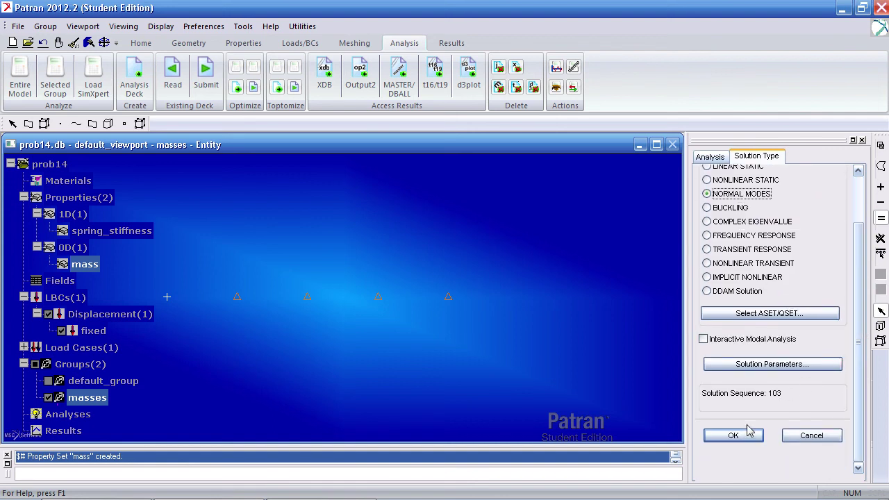
{"action": "left_click_drag", "start_coordinate": [856, 355], "coordinate": [840, 455]}
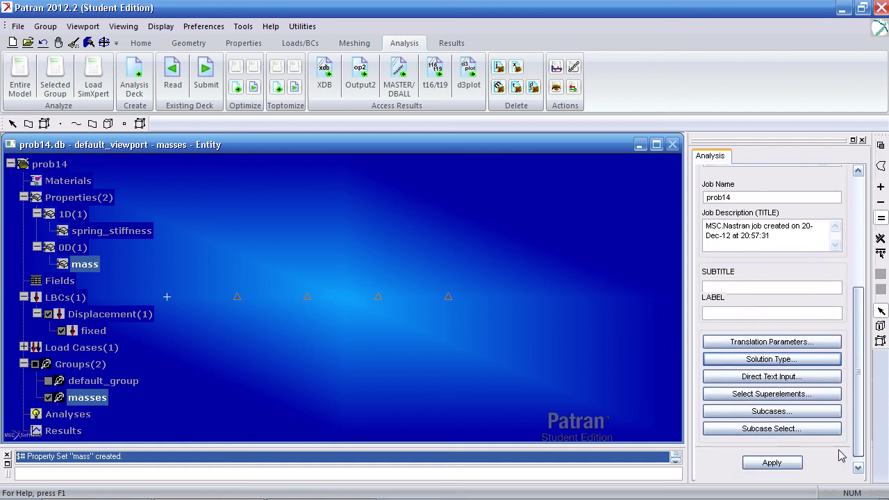
{"action": "left_click", "coordinate": [771, 462]}
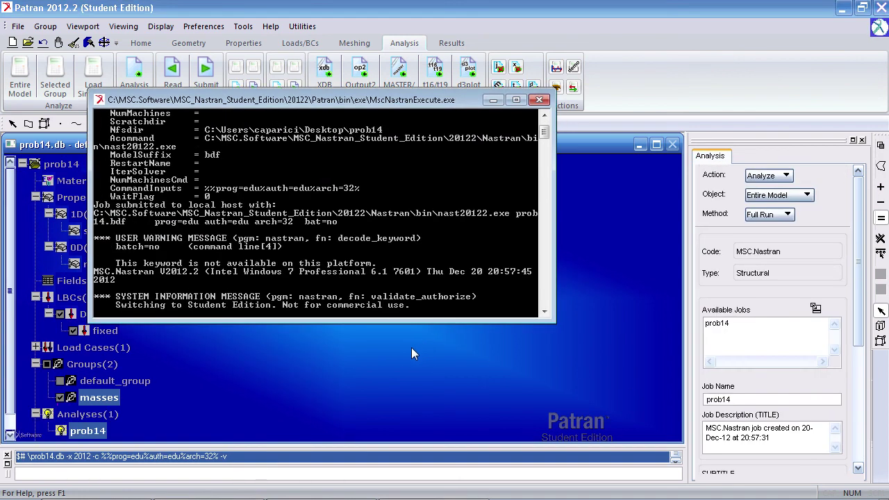
{"action": "left_click", "coordinate": [77, 382]}
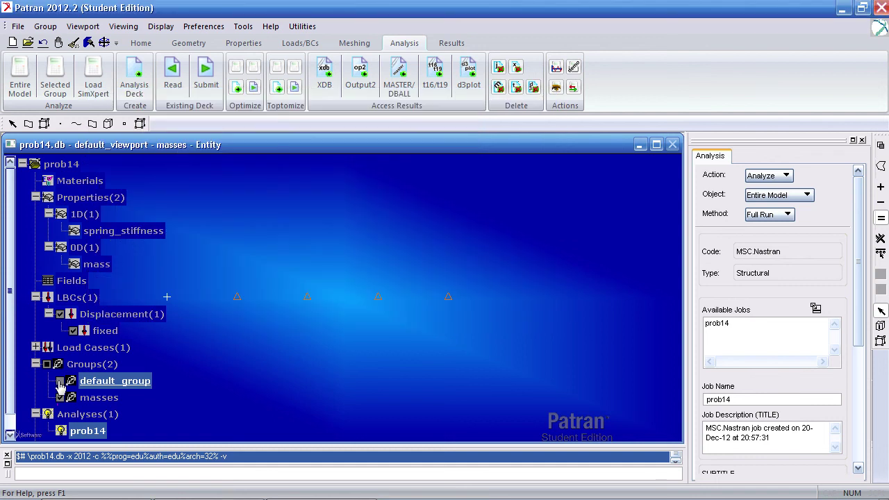
Repost default_group, hide the masses group, and reset graphics to clear the boundary-condition markers.
{"action": "left_click", "coordinate": [60, 381]}
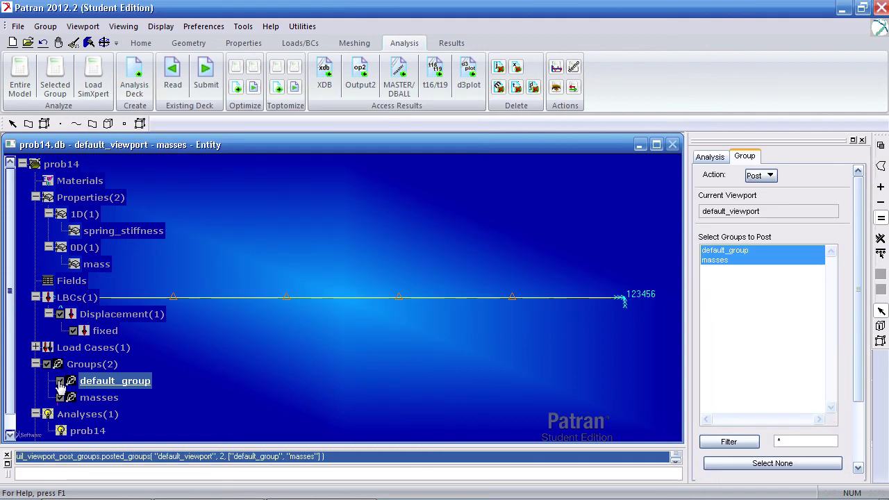
{"action": "left_click", "coordinate": [60, 398]}
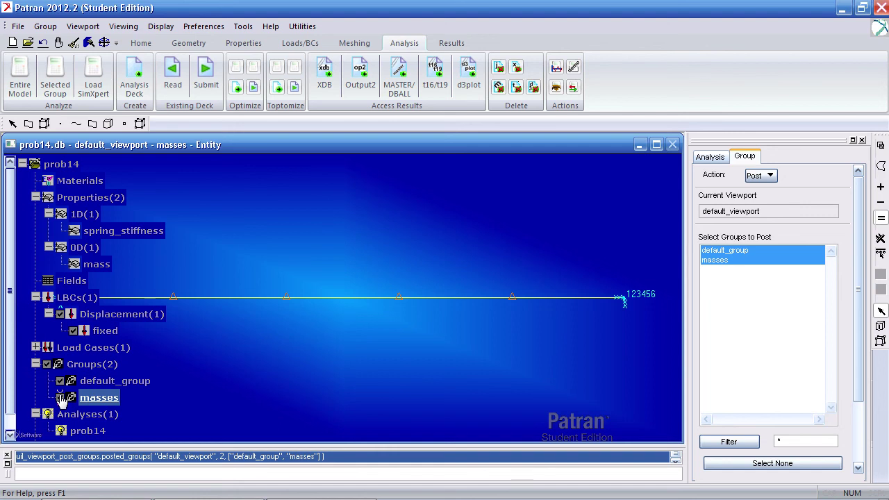
{"action": "left_click", "coordinate": [60, 397]}
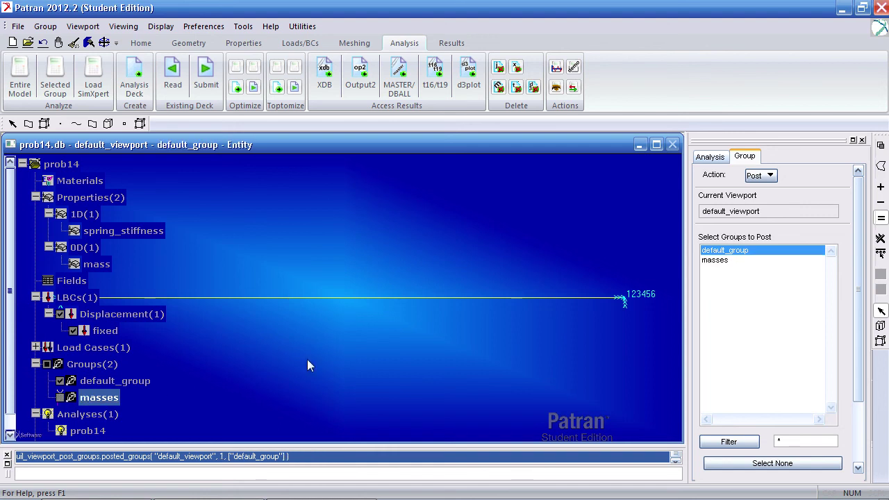
{"action": "left_click", "coordinate": [22, 164]}
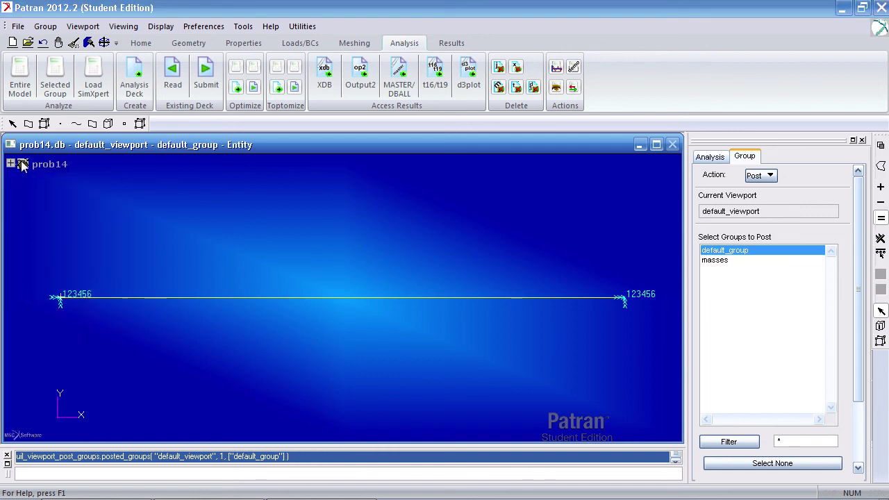
{"action": "left_click", "coordinate": [73, 44]}
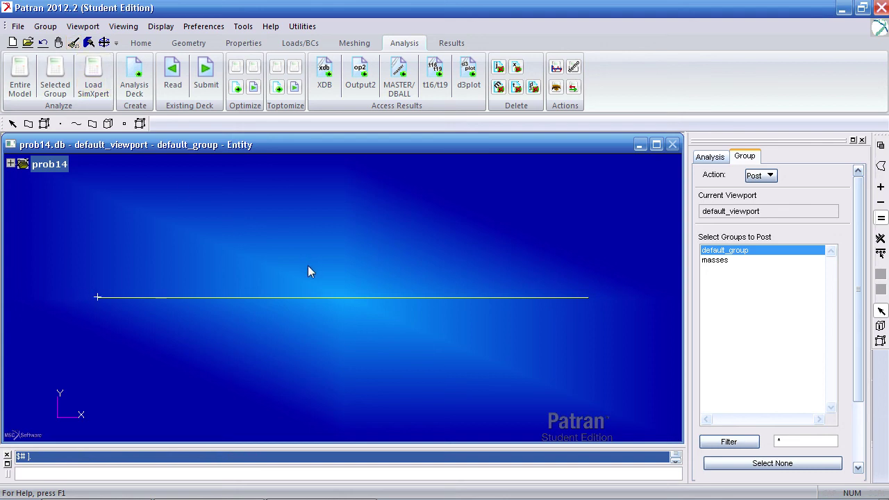
{"action": "scroll", "coordinate": [308, 265], "scroll_direction": "down", "scroll_amount": 1}
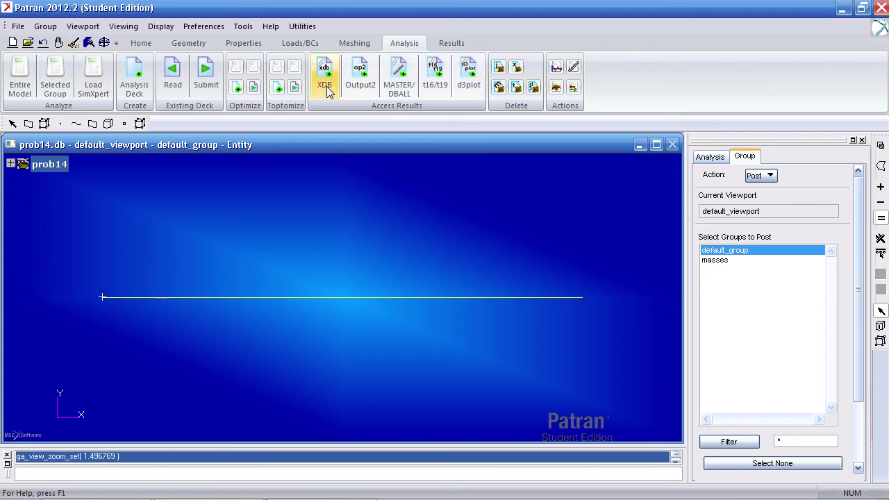
{"action": "left_click_drag", "start_coordinate": [858, 258], "coordinate": [860, 320]}
Attach the prob14 XDB results file to the model.
{"action": "left_click", "coordinate": [812, 457]}
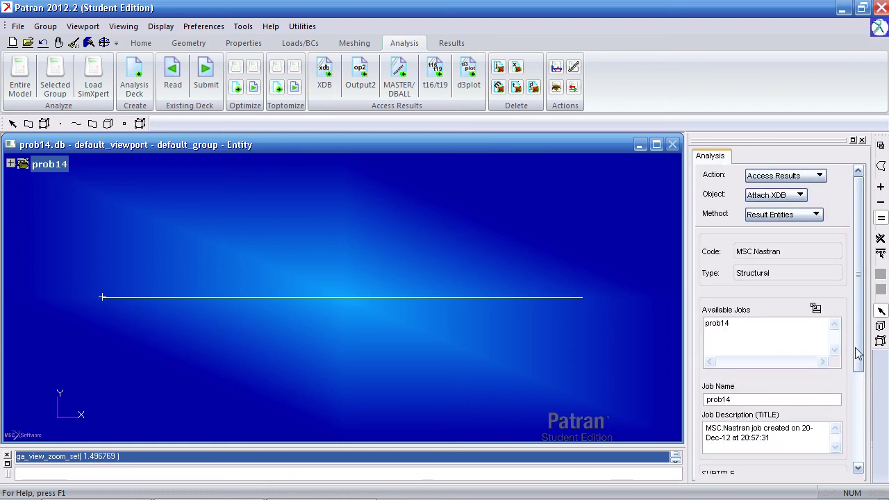
{"action": "scroll", "coordinate": [847, 417], "scroll_direction": "down", "scroll_amount": 3}
{"action": "scroll", "coordinate": [848, 416], "scroll_direction": "down", "scroll_amount": 1}
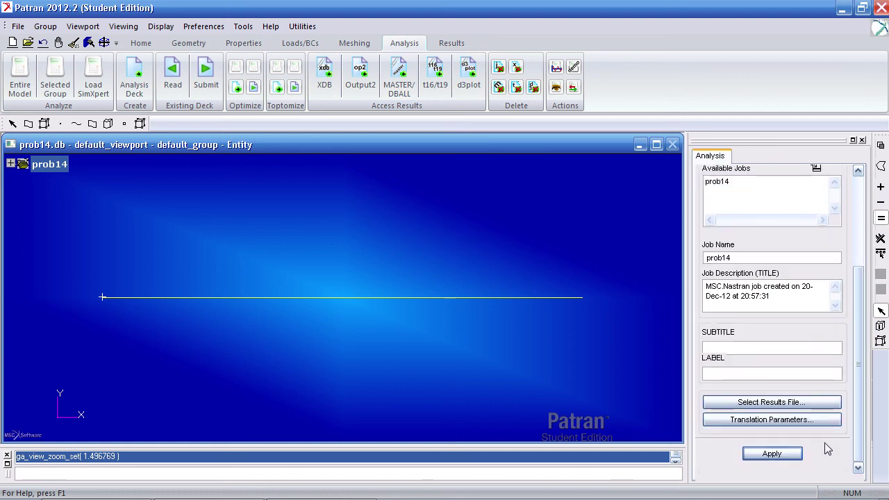
{"action": "left_click", "coordinate": [772, 454]}
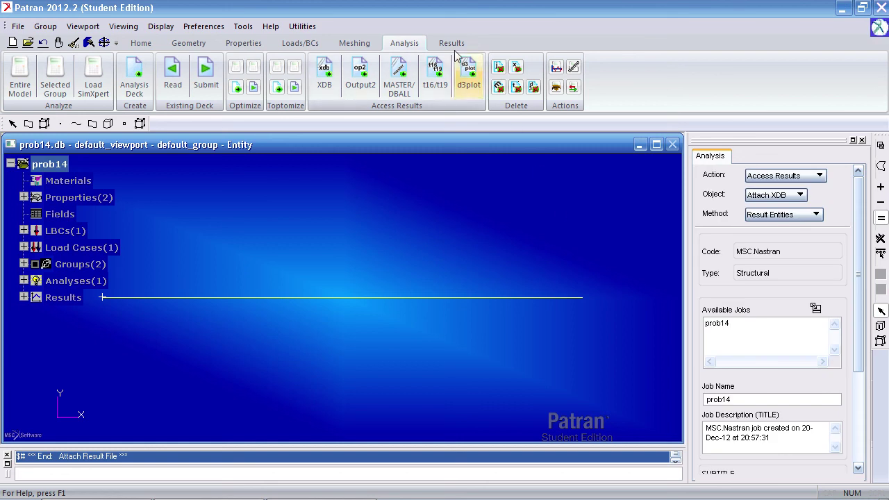
Set results to Create > Marker > Vector, listing the four mode cases from 0.69553 to 2.1406 Hz.
{"action": "left_click", "coordinate": [451, 44]}
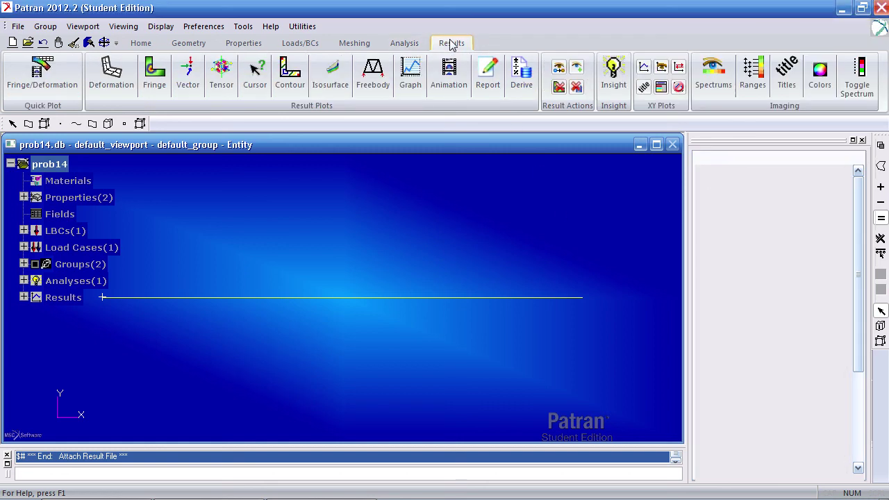
{"action": "left_click", "coordinate": [186, 73]}
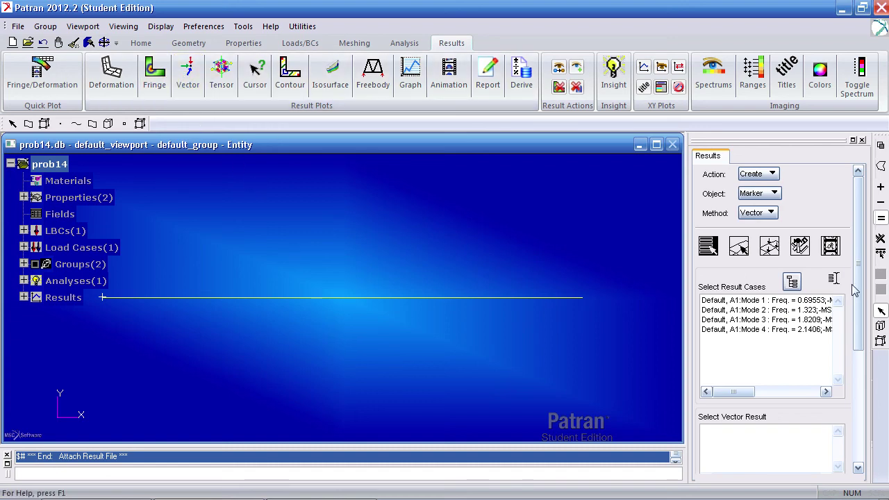
{"action": "left_click_drag", "start_coordinate": [854, 290], "coordinate": [854, 328]}
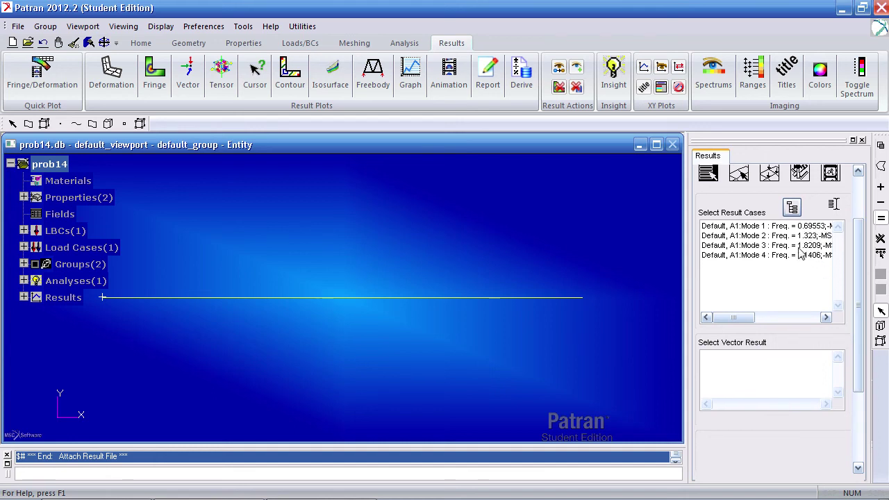
Show manual pages 391–392 at 100% in Adobe Reader to compare the natural frequencies.
{"action": "key", "text": "alt+Tab"}
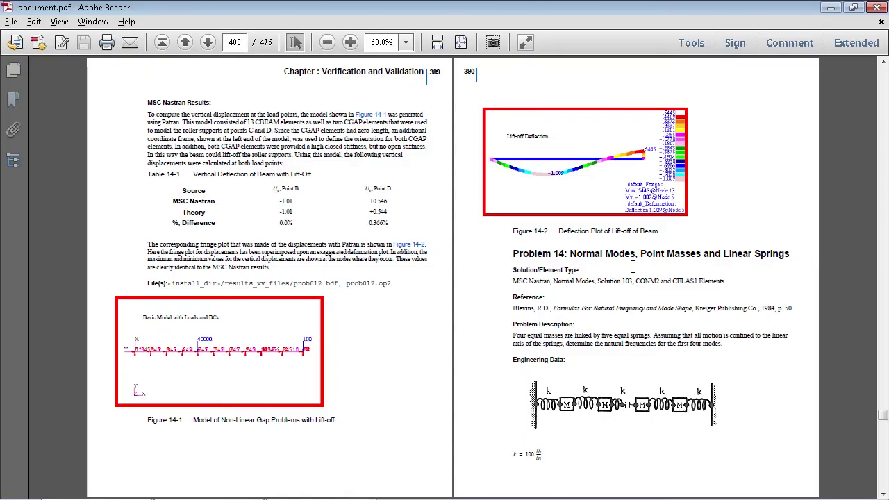
{"action": "scroll", "coordinate": [633, 267], "scroll_direction": "down", "scroll_amount": 1}
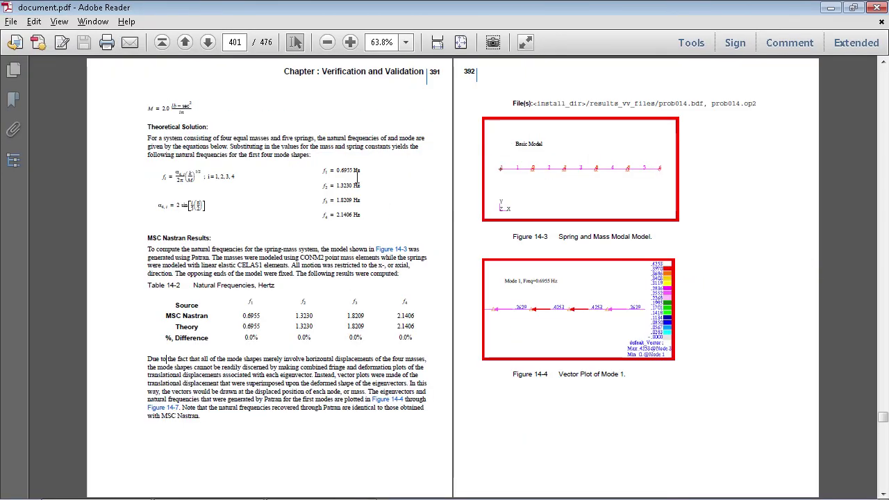
{"action": "left_click", "coordinate": [350, 42]}
{"action": "left_click", "coordinate": [350, 42]}
{"action": "scroll", "coordinate": [417, 240], "scroll_direction": "down", "scroll_amount": 1}
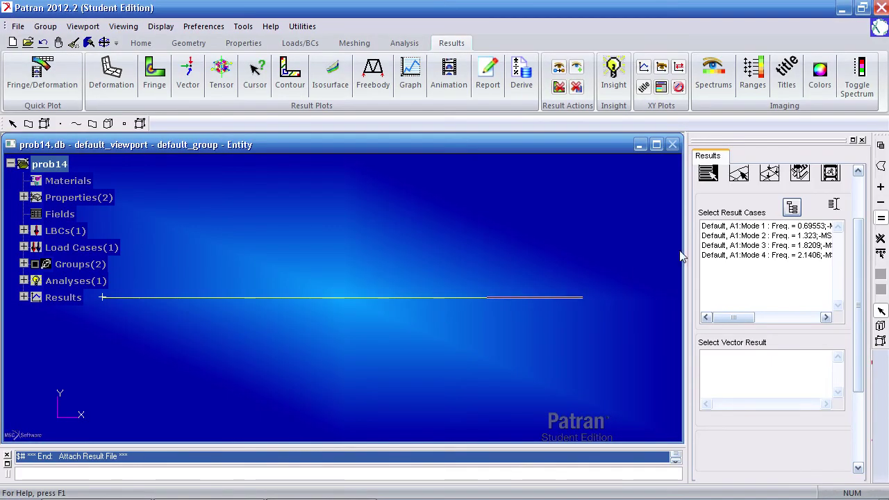
Plot Mode 1 translational eigenvectors as XX-component vectors only, with YY and ZZ turned off.
{"action": "left_click", "coordinate": [750, 226]}
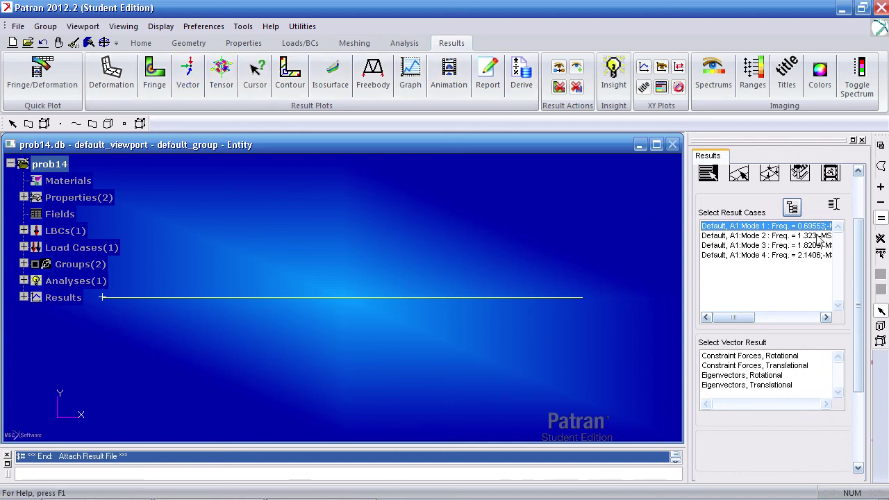
{"action": "left_click_drag", "start_coordinate": [854, 233], "coordinate": [852, 302]}
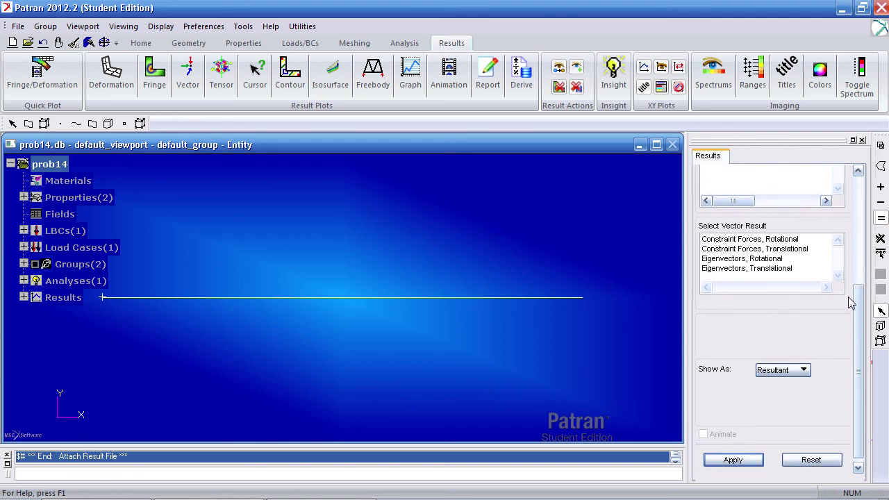
{"action": "left_click", "coordinate": [726, 269]}
{"action": "left_click", "coordinate": [789, 368]}
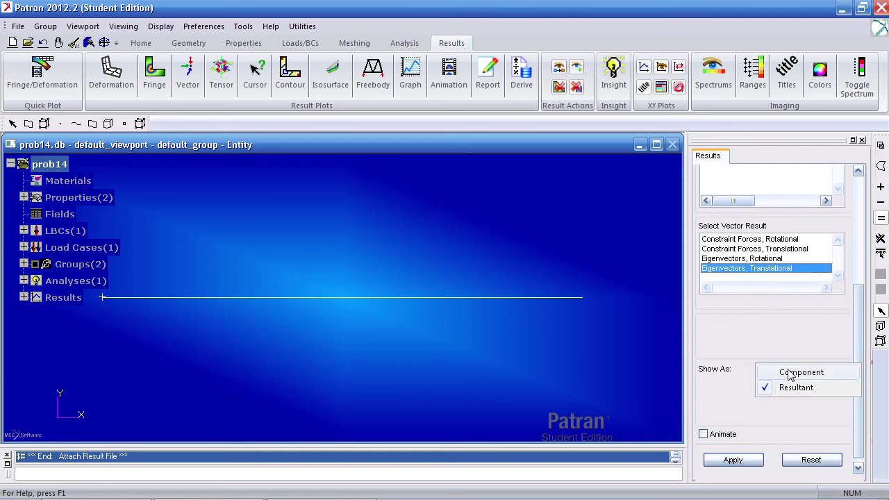
{"action": "left_click", "coordinate": [791, 372]}
{"action": "left_click", "coordinate": [750, 386]}
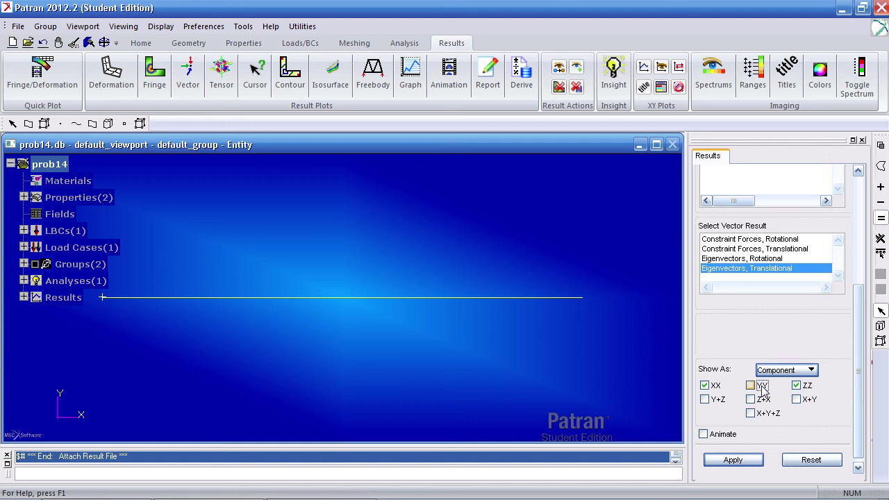
{"action": "left_click", "coordinate": [797, 385]}
{"action": "left_click", "coordinate": [732, 460]}
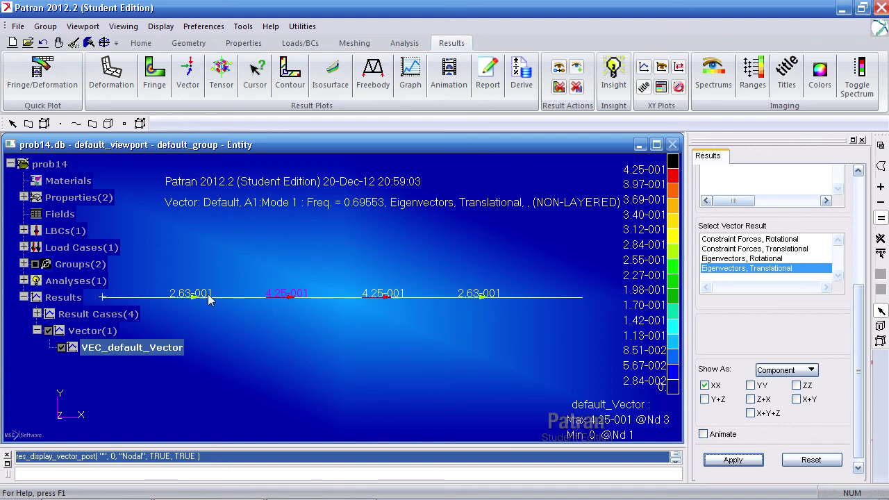
Take the masses group out of the view and replot the translational eigenvectors for Mode 2.
{"action": "left_click", "coordinate": [24, 264]}
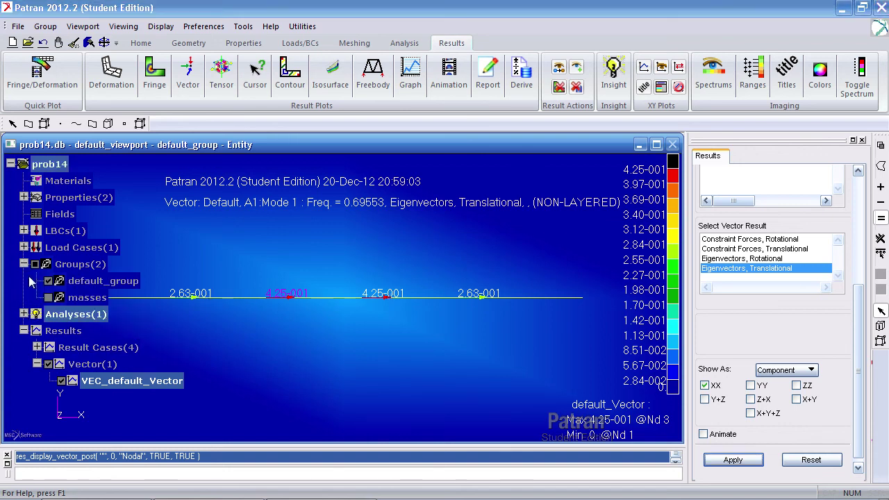
{"action": "left_click", "coordinate": [49, 298]}
{"action": "left_click", "coordinate": [48, 298]}
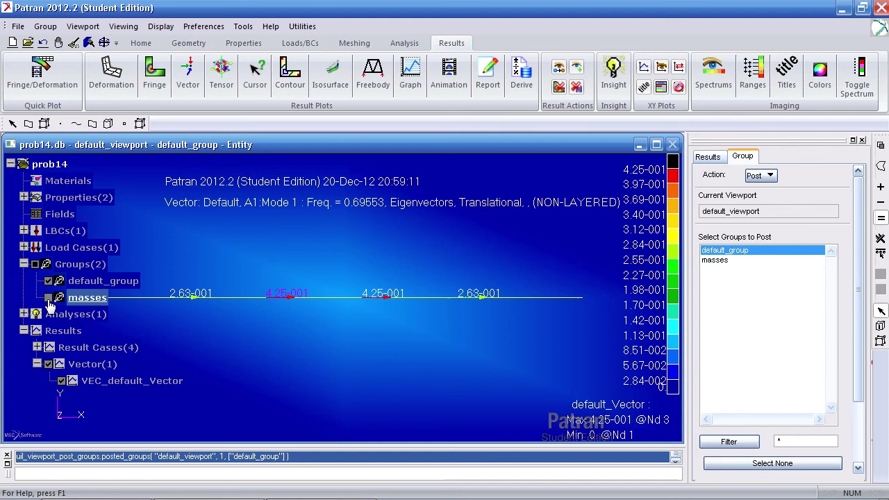
{"action": "left_click", "coordinate": [12, 164]}
{"action": "scroll", "coordinate": [186, 254], "scroll_direction": "up", "scroll_amount": 3}
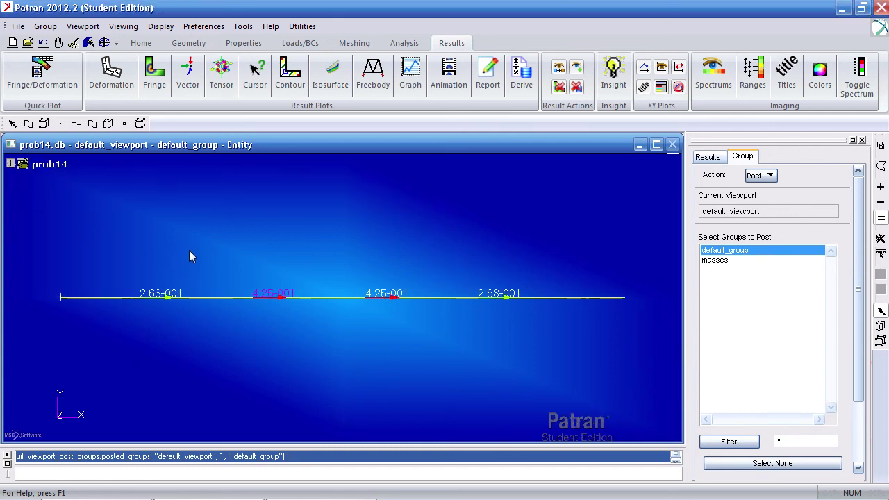
{"action": "left_click", "coordinate": [716, 158]}
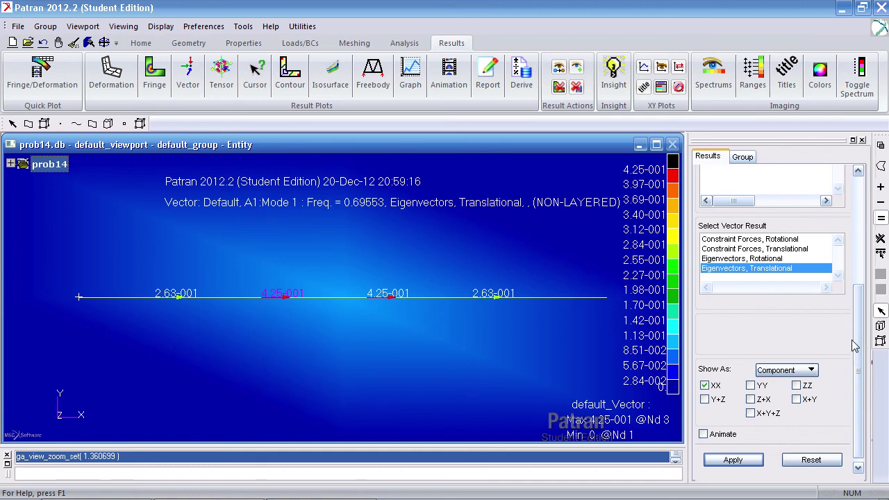
{"action": "left_click_drag", "start_coordinate": [852, 306], "coordinate": [842, 260]}
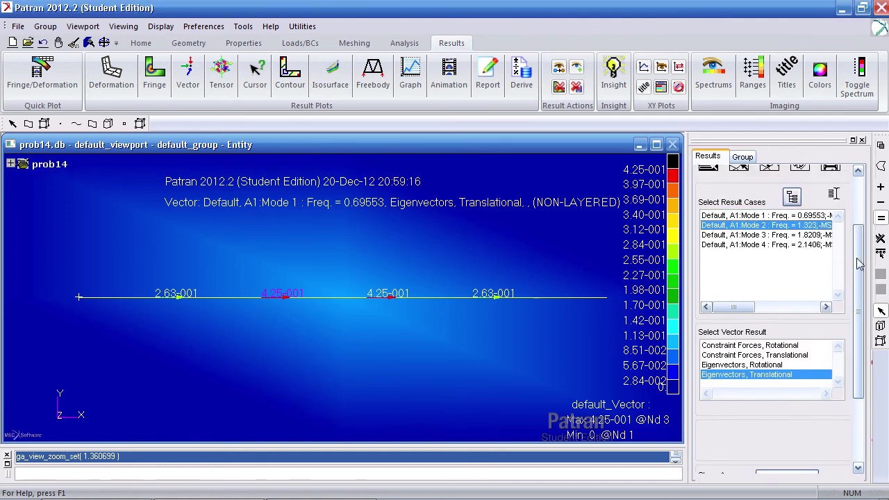
{"action": "left_click_drag", "start_coordinate": [859, 312], "coordinate": [860, 342]}
{"action": "left_click_drag", "start_coordinate": [864, 424], "coordinate": [804, 455]}
{"action": "left_click", "coordinate": [733, 455]}
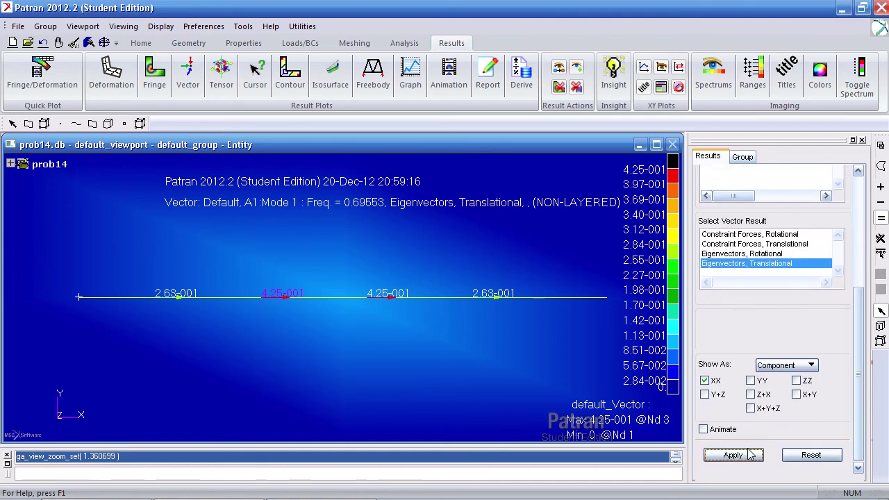
Replot the translational eigenvectors for Mode 3, then Mode 4 at 2.1406 Hz.
{"action": "scroll", "coordinate": [803, 312], "scroll_direction": "up", "scroll_amount": 3}
{"action": "left_click", "coordinate": [806, 207]}
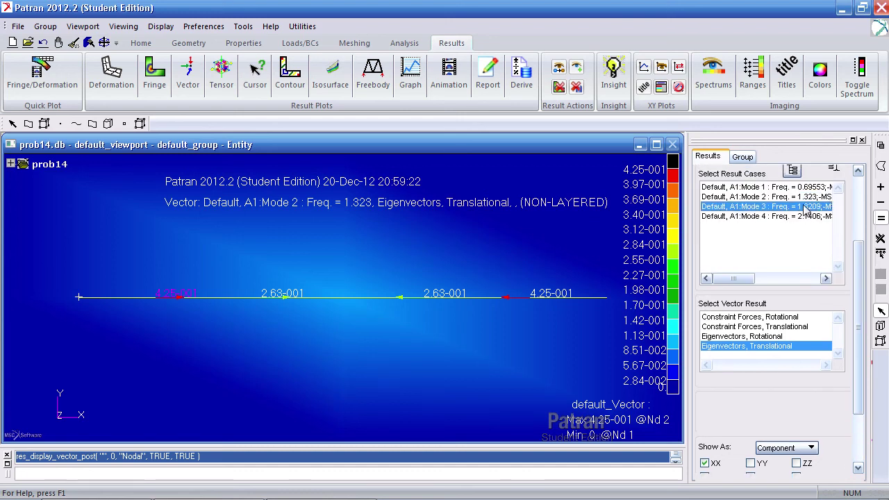
{"action": "scroll", "coordinate": [859, 279], "scroll_direction": "down", "scroll_amount": 3}
{"action": "left_click", "coordinate": [733, 455]}
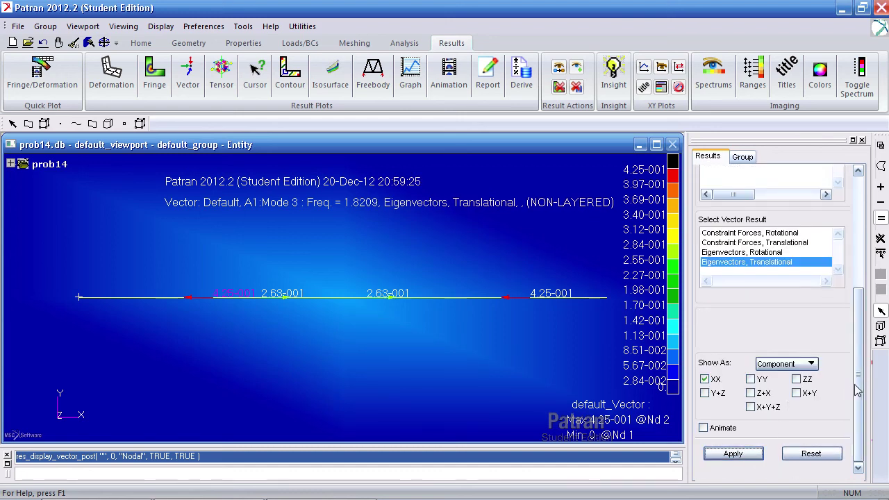
{"action": "scroll", "coordinate": [860, 361], "scroll_direction": "up", "scroll_amount": 1}
{"action": "scroll", "coordinate": [859, 361], "scroll_direction": "up", "scroll_amount": 2}
{"action": "left_click", "coordinate": [787, 230]}
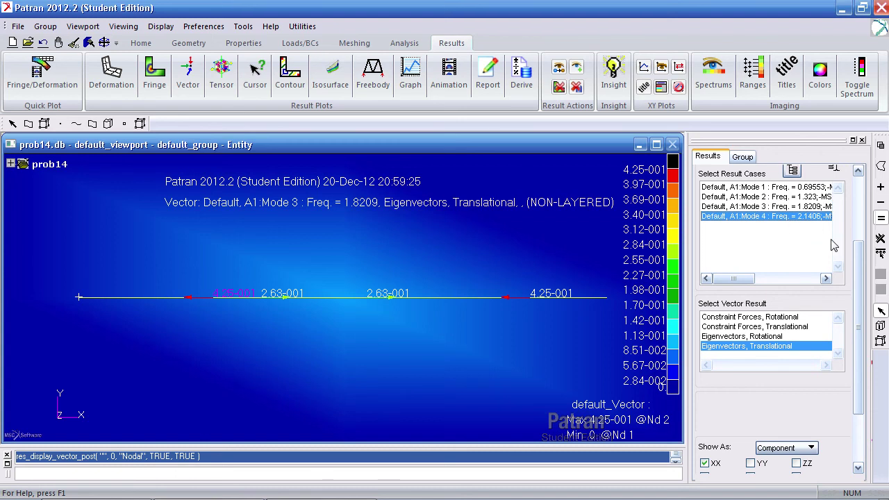
{"action": "scroll", "coordinate": [859, 287], "scroll_direction": "down", "scroll_amount": 1}
{"action": "scroll", "coordinate": [861, 286], "scroll_direction": "down", "scroll_amount": 2}
{"action": "left_click", "coordinate": [733, 453]}
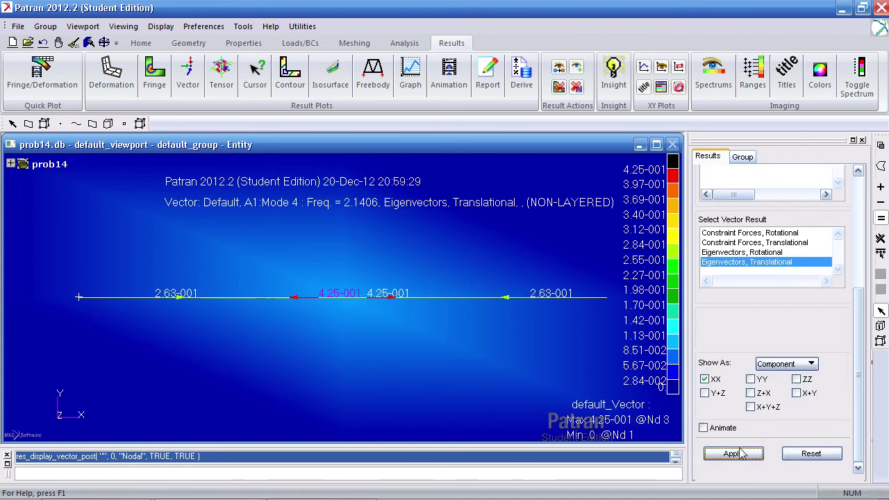